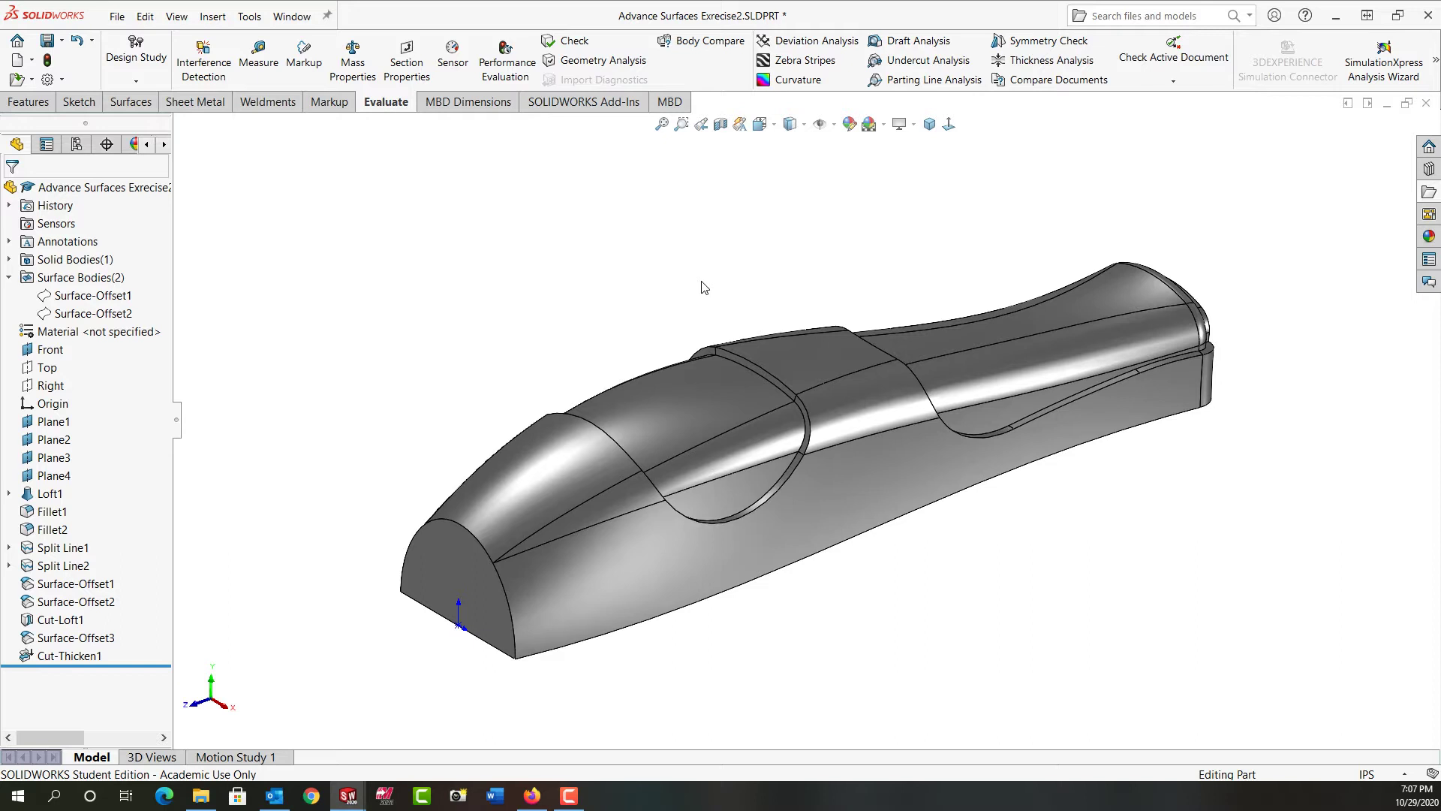
- In the Advance Surfaces Exrecise1 part, project the Circular Split sketch as a split line onto the five top and side faces
key("ctrl+Tab")
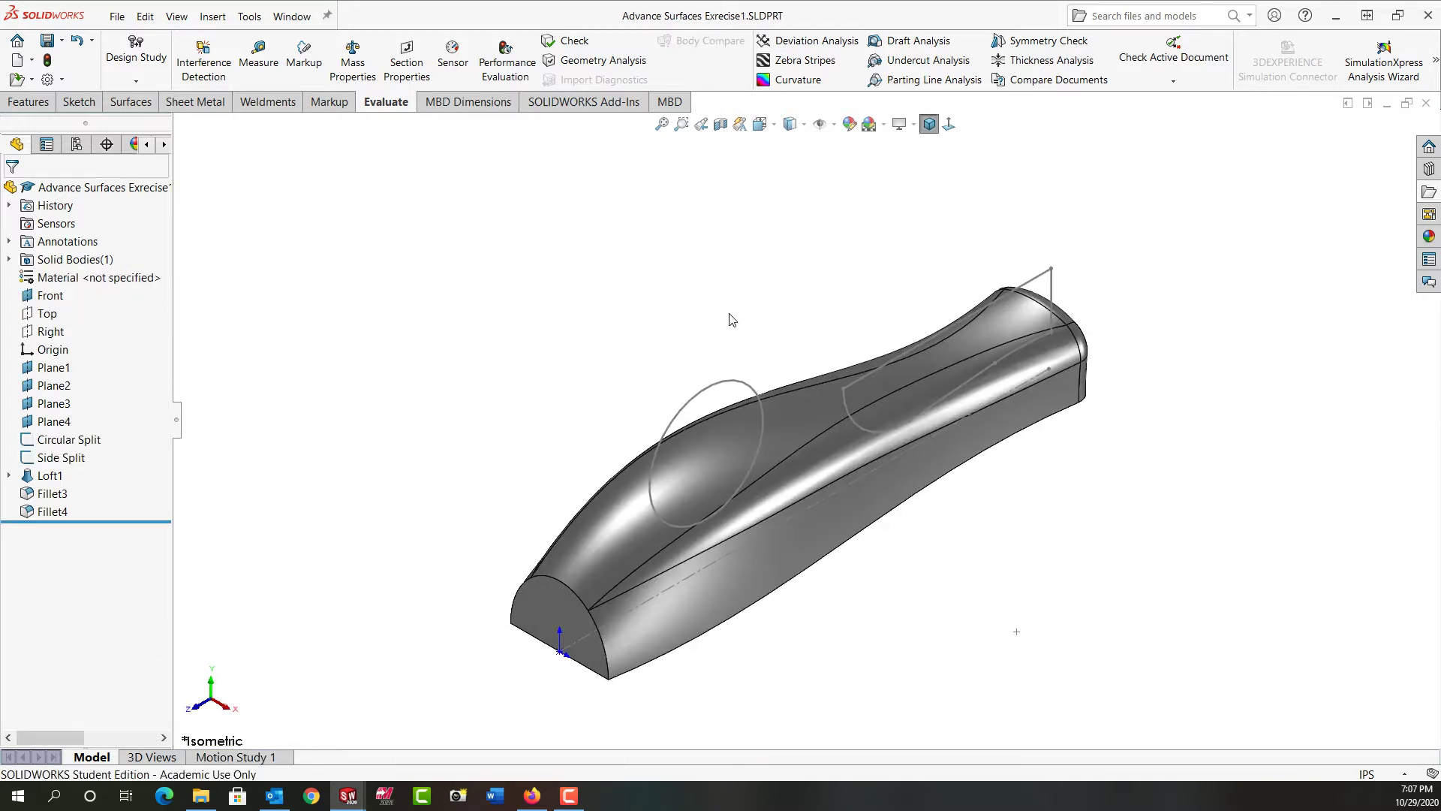
left_click(45, 103)
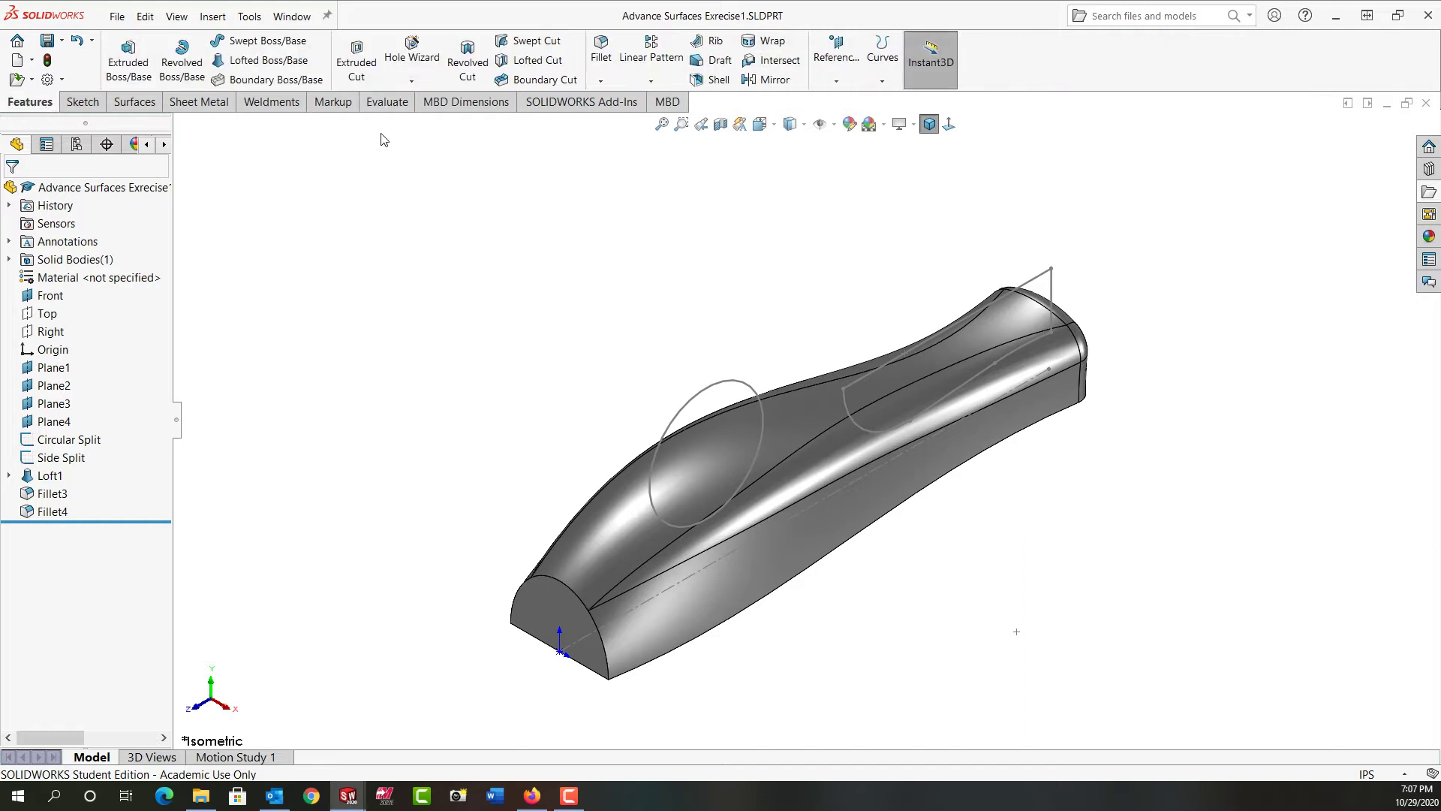
left_click(883, 60)
left_click(909, 101)
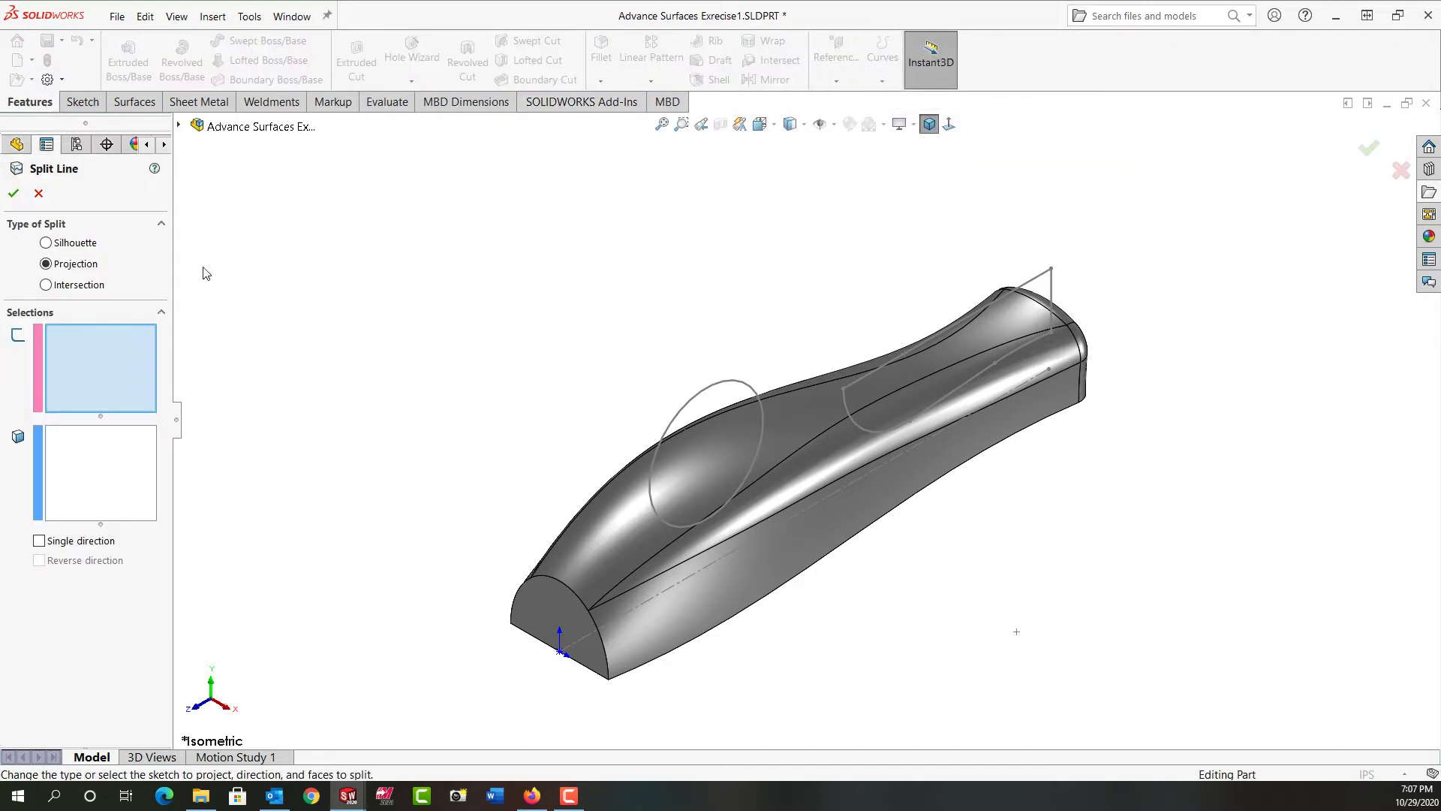
left_click(709, 391)
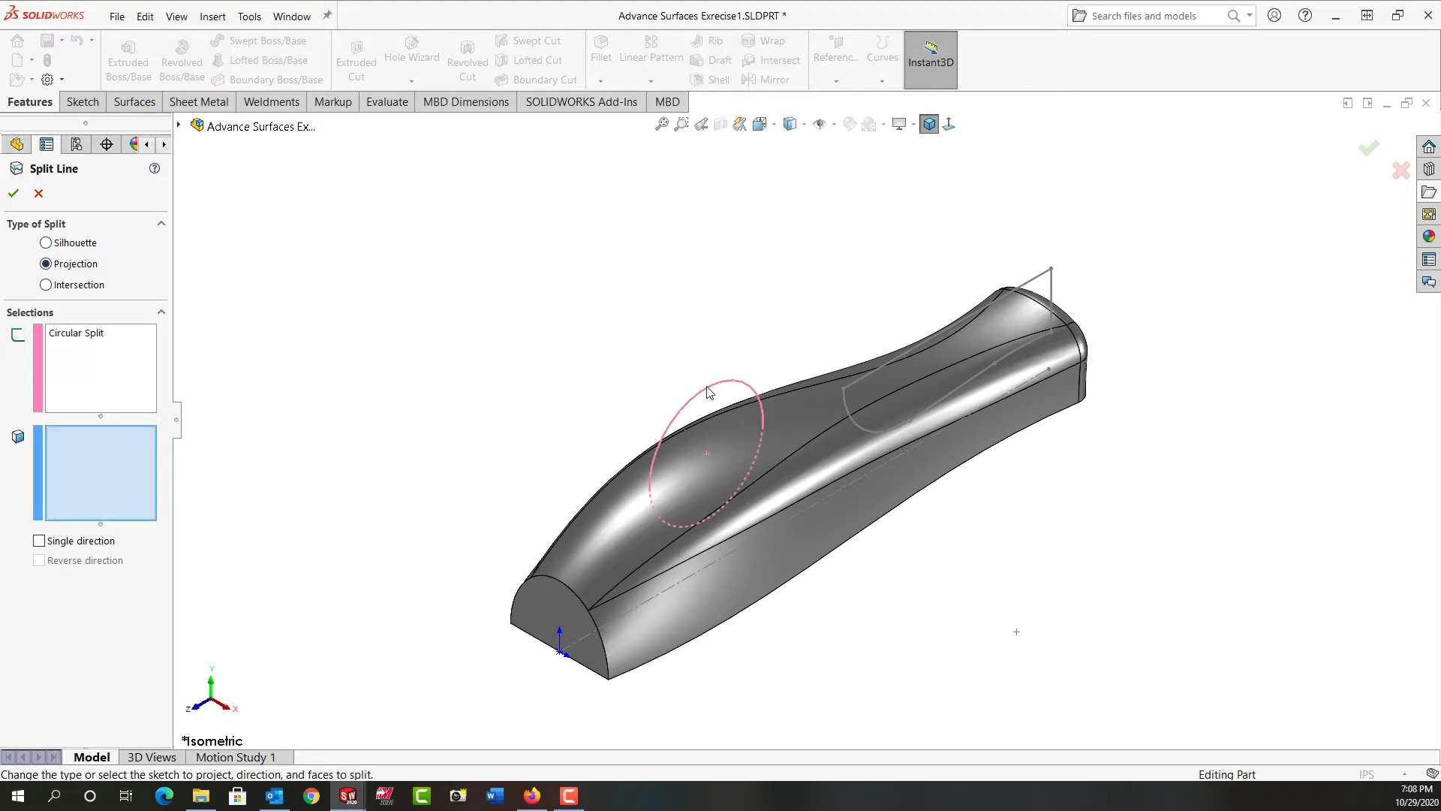
left_click(722, 477)
left_click(743, 505)
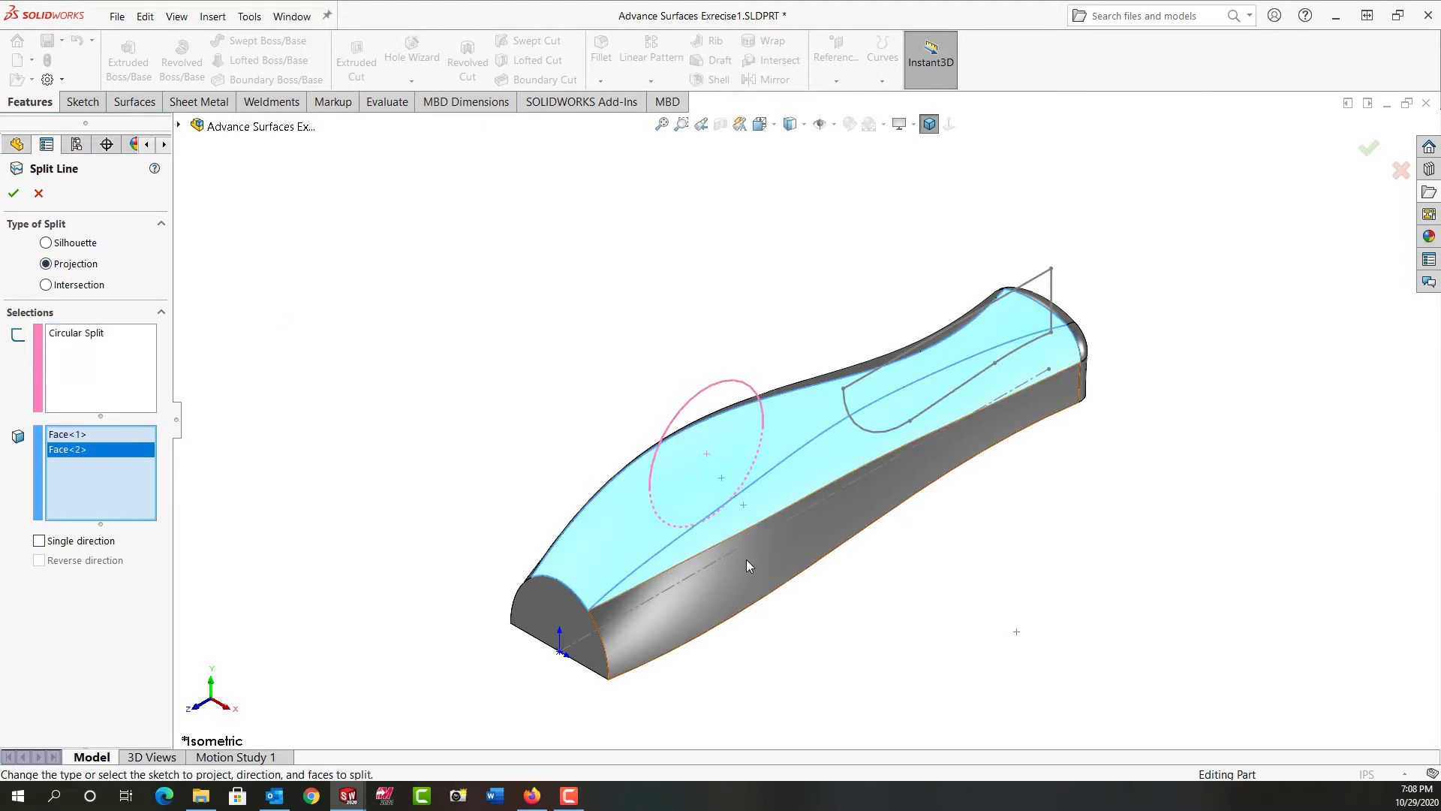
left_click(746, 560)
middle_click_drag(759, 569, 758, 537)
left_click(735, 512)
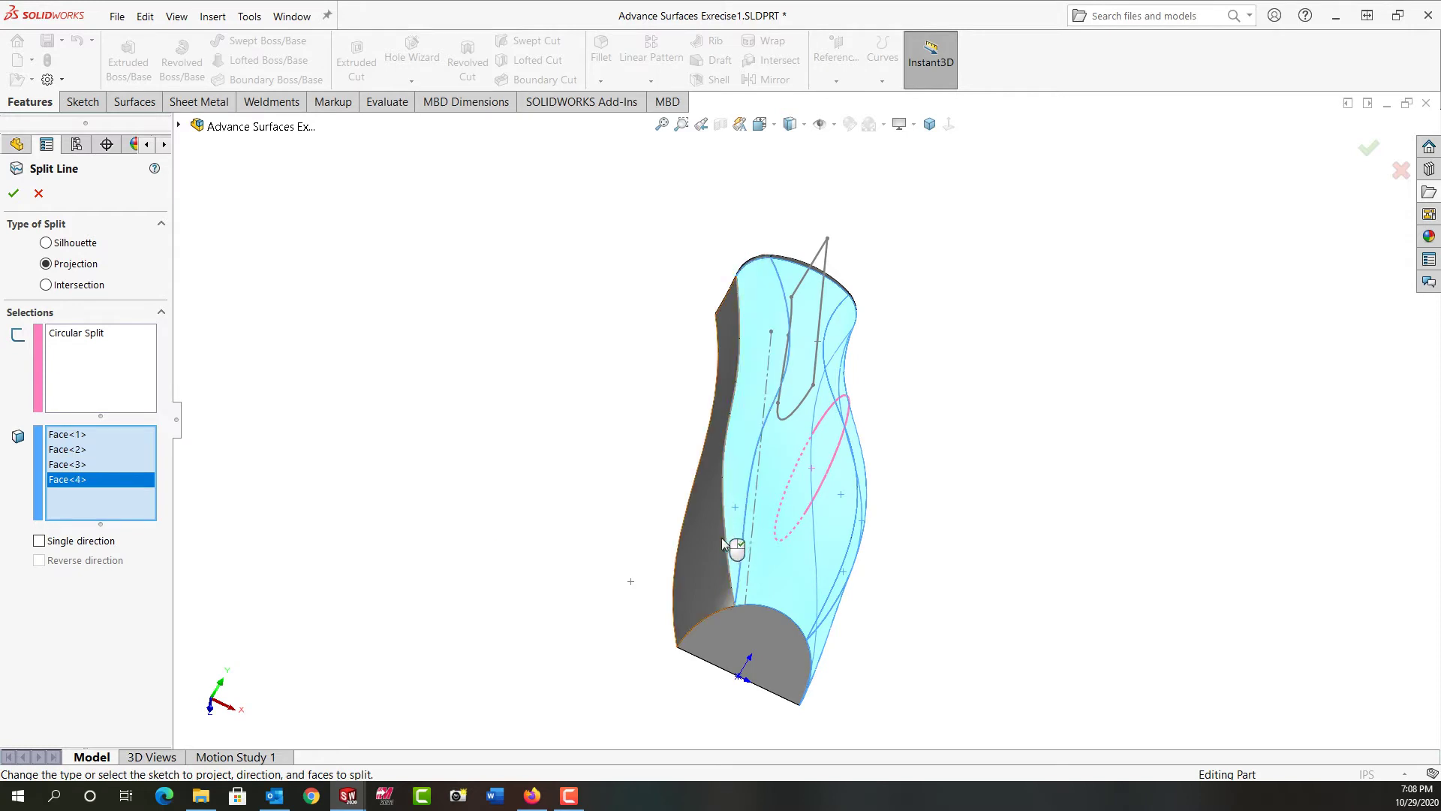
left_click(722, 537)
key("Return")
middle_click_drag(704, 538, 696, 488)
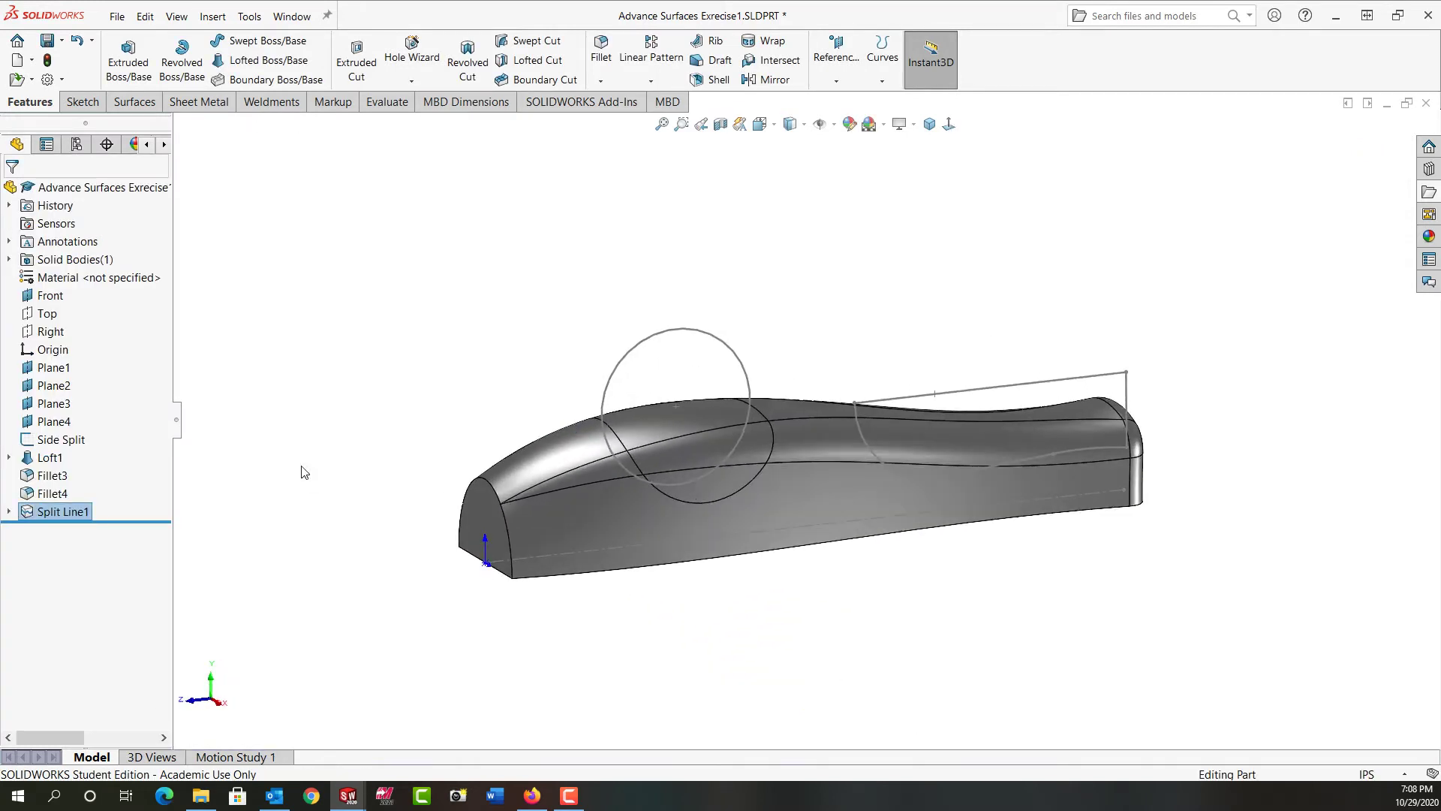
- Hide the Circular Split sketch under the first split line feature
left_click(9, 511)
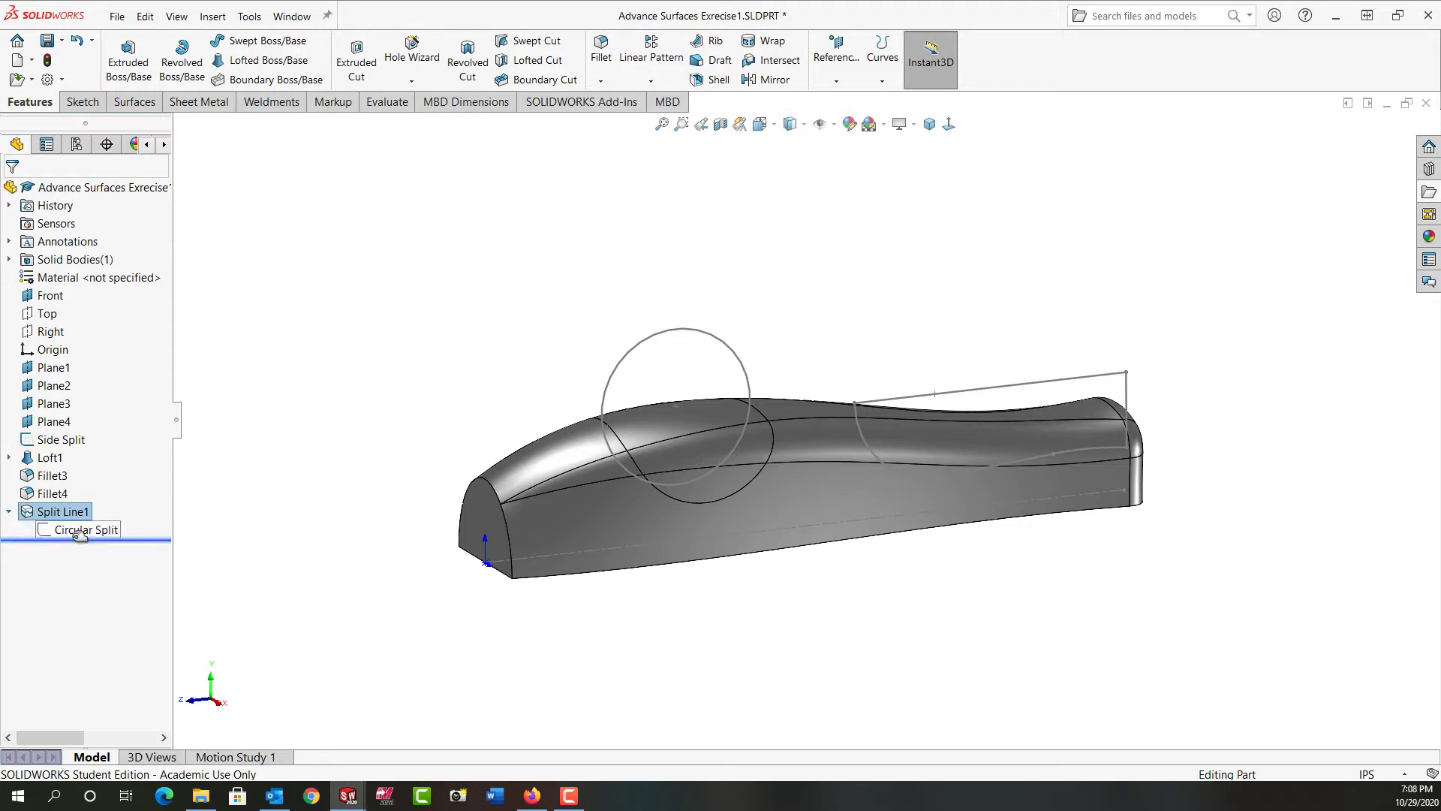
left_click(81, 529)
left_click(219, 428)
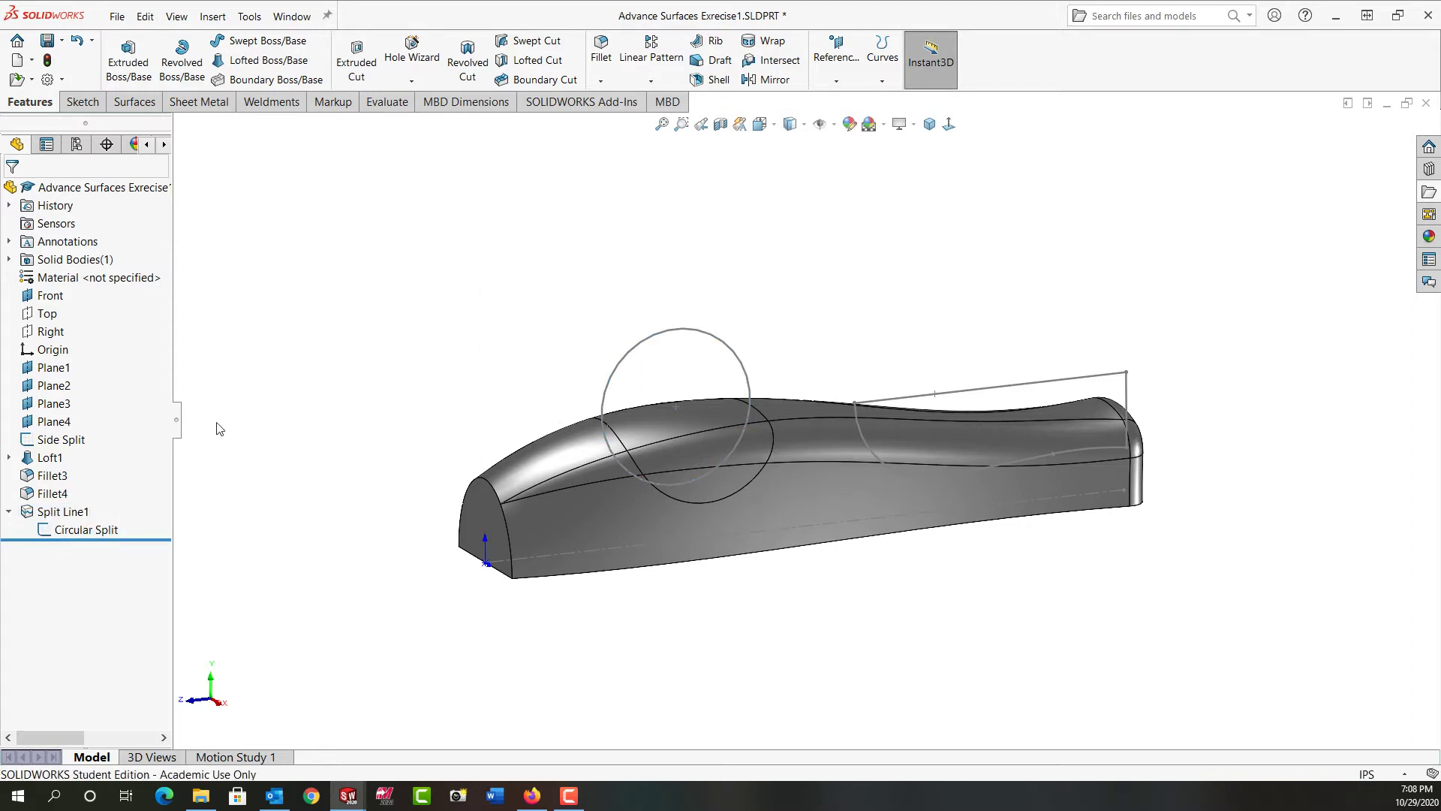
left_click(105, 530)
left_click(138, 503)
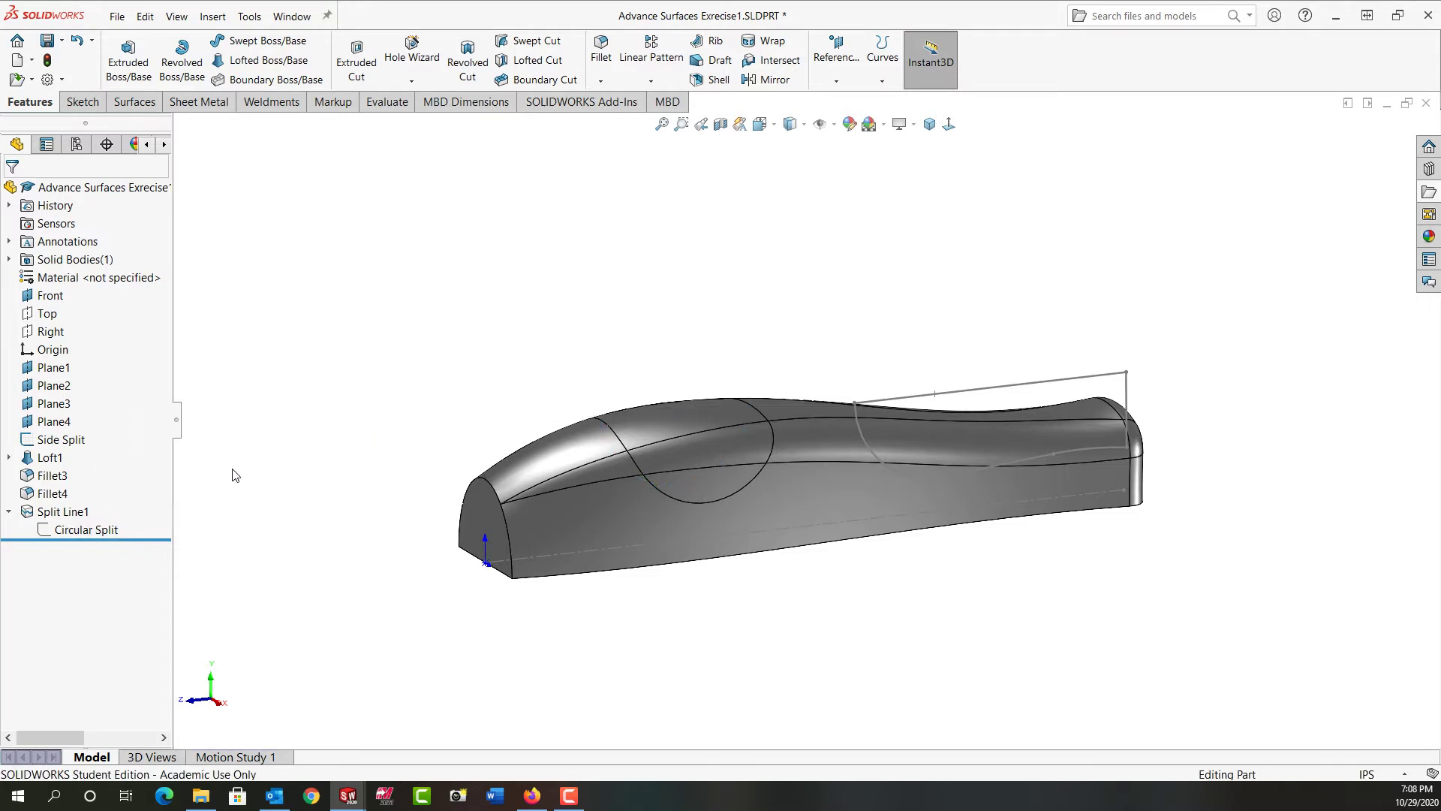
- Project the Side Split sketch as a split line onto the ten top, side and rounded end faces around the narrow end
left_click(883, 75)
left_click(899, 103)
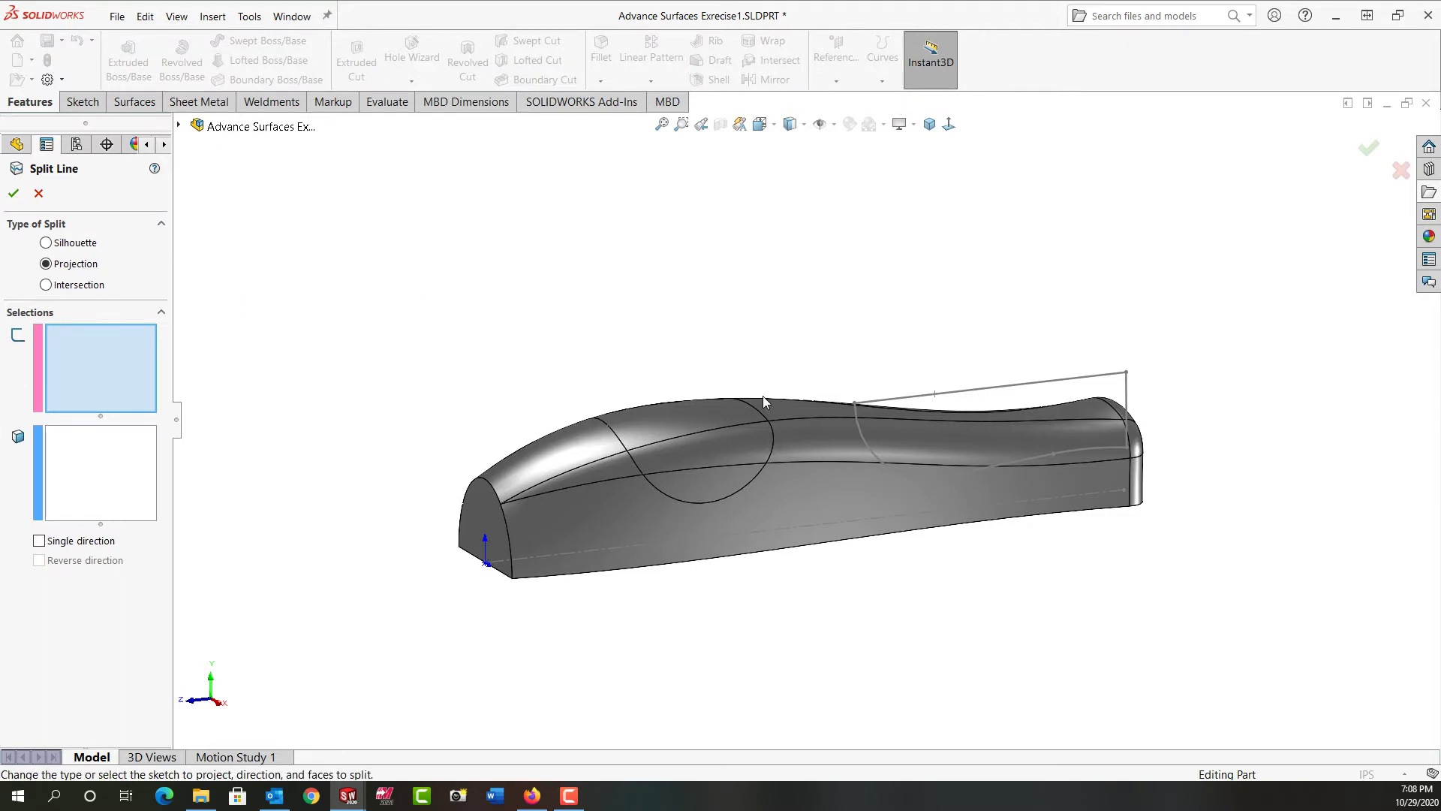
left_click(1006, 391)
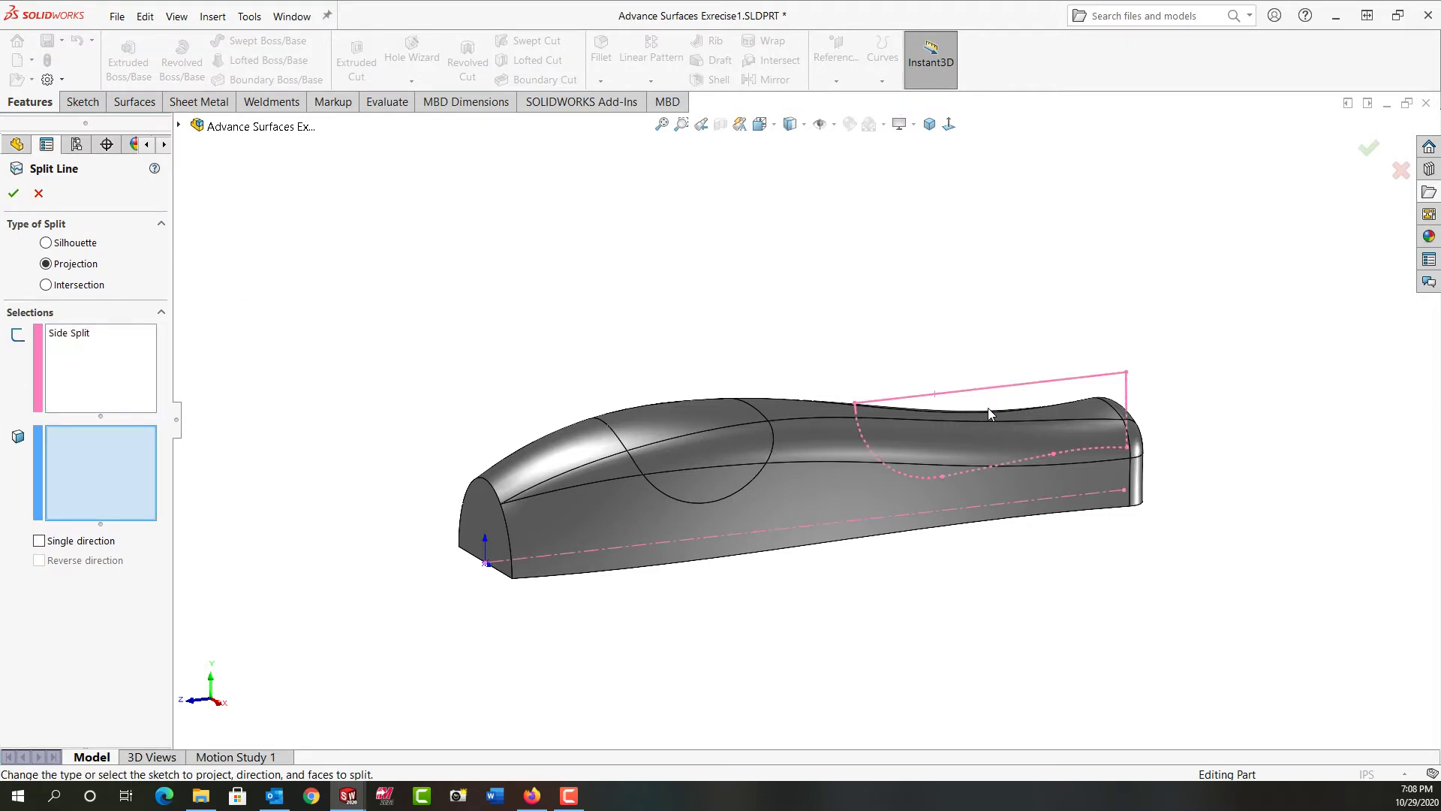
left_click(969, 444)
left_click(977, 487)
left_click(1135, 478)
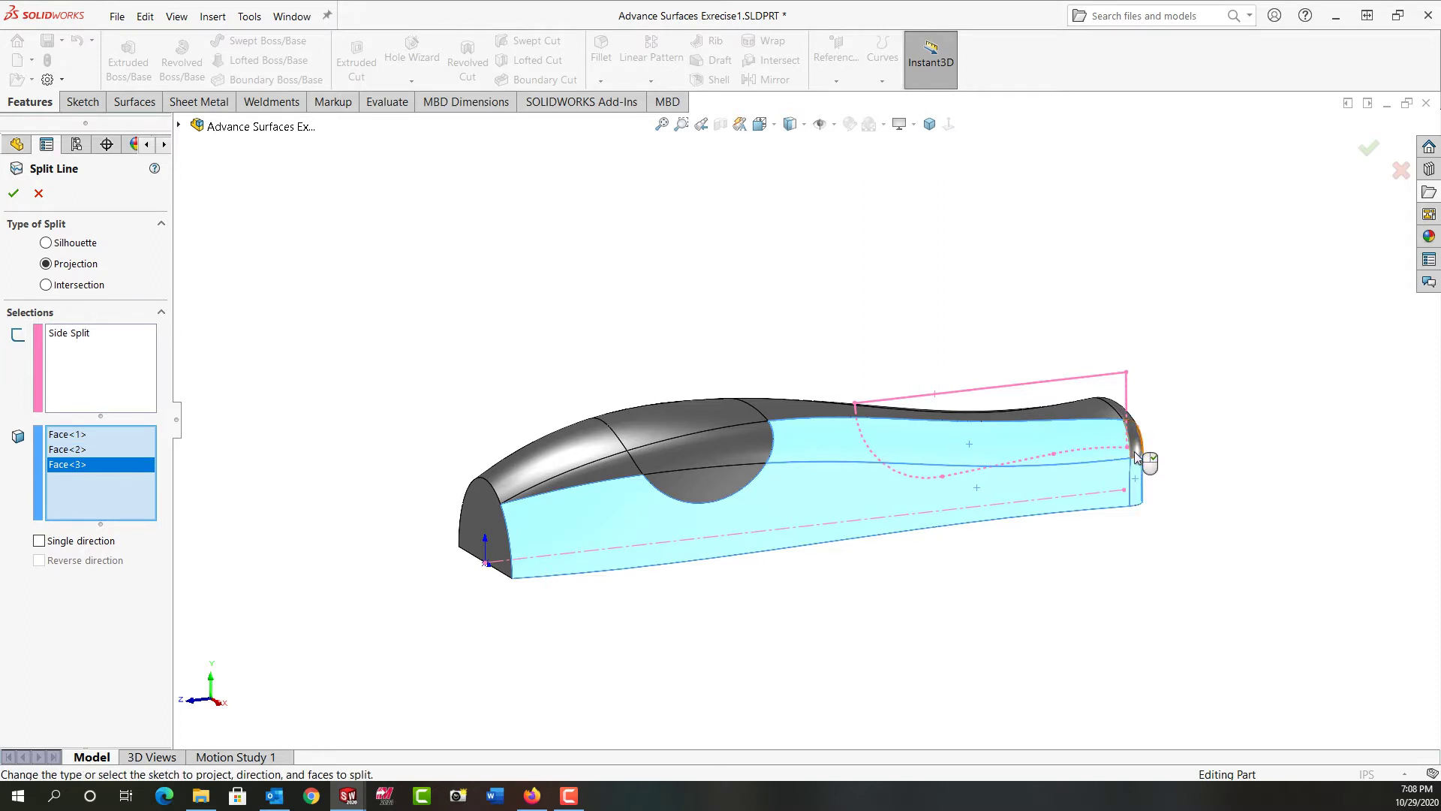
left_click(1134, 451)
left_click(1109, 412)
middle_click_drag(1166, 419, 890, 591)
left_click(583, 591)
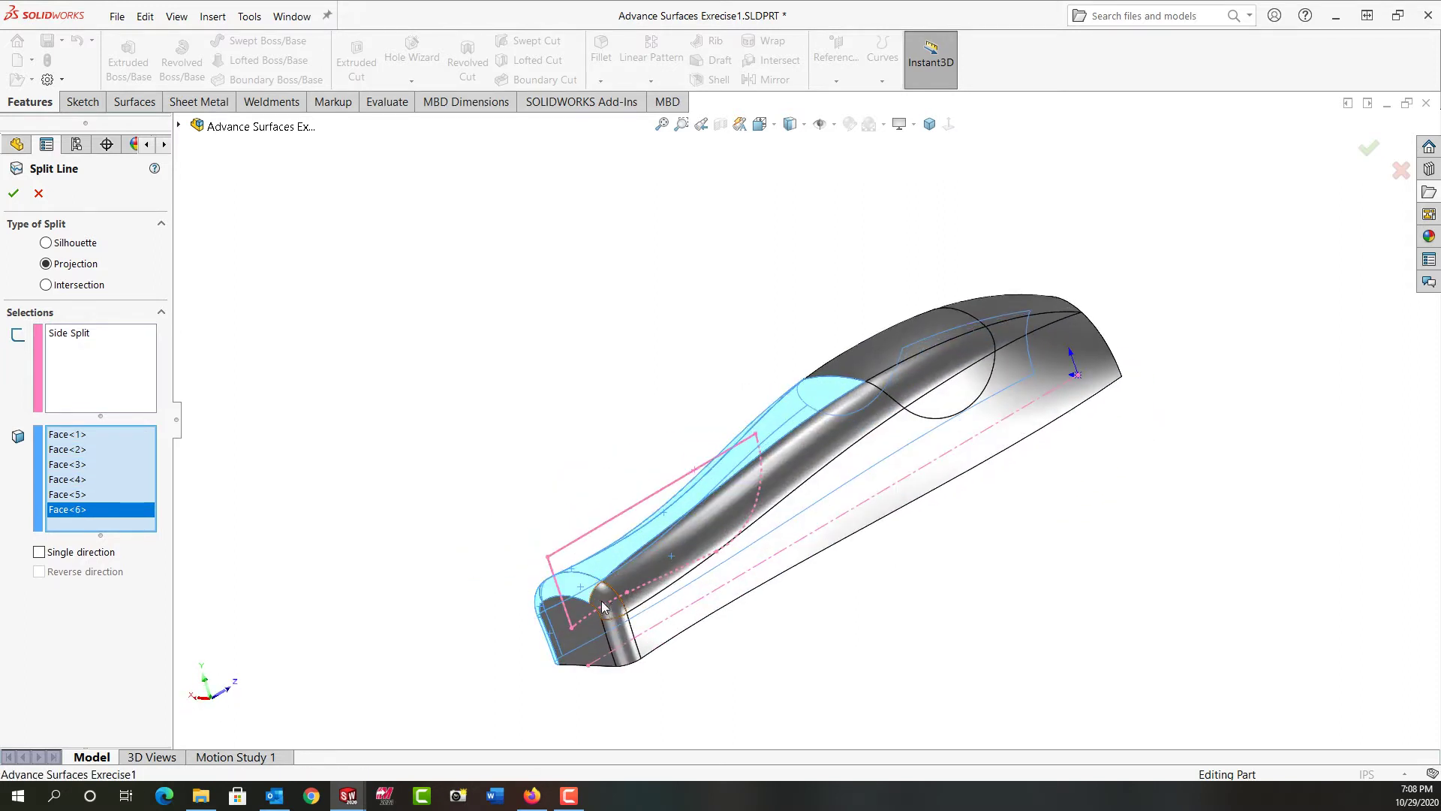
left_click(601, 601)
left_click(634, 637)
left_click(639, 638)
left_click(659, 634)
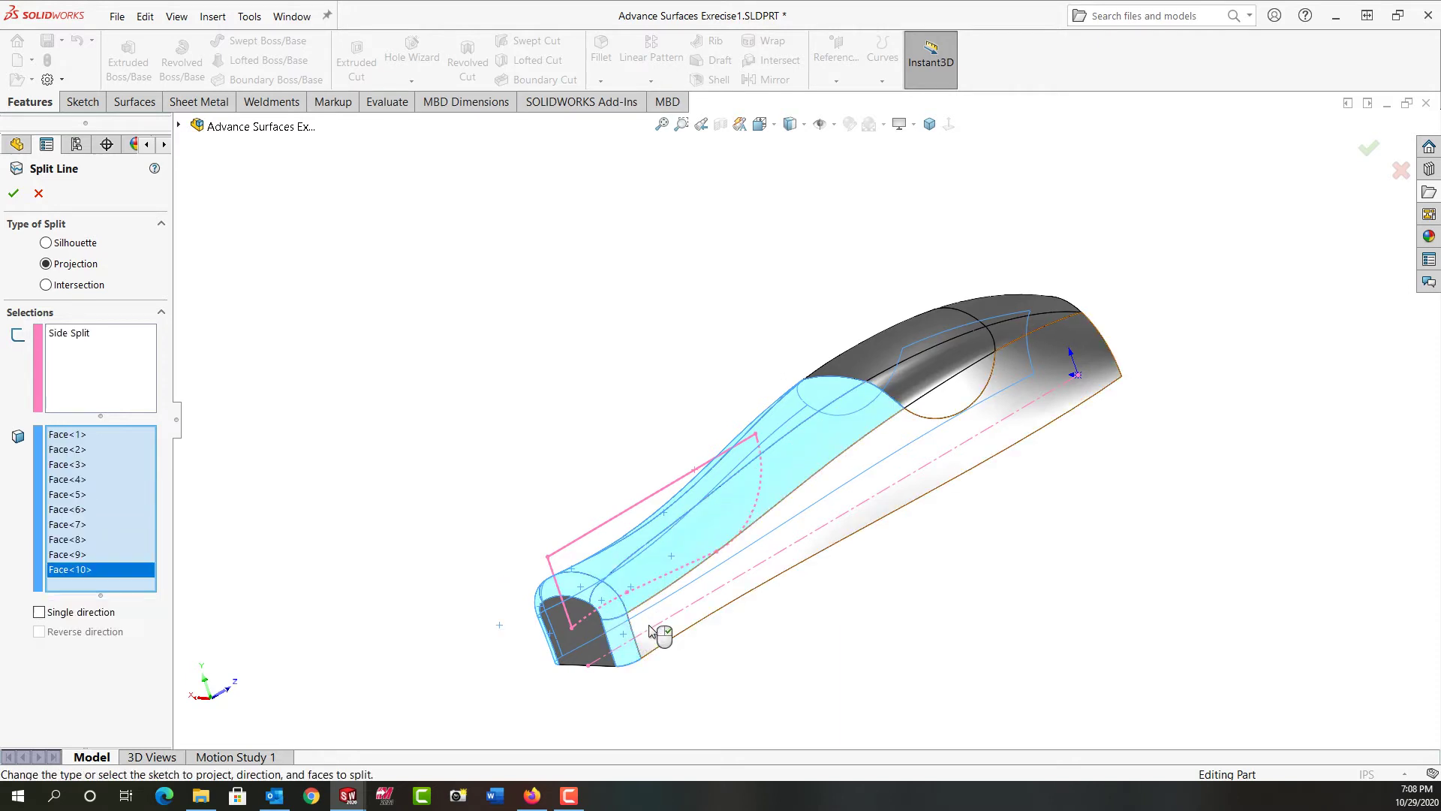
middle_click_drag(659, 634, 866, 554)
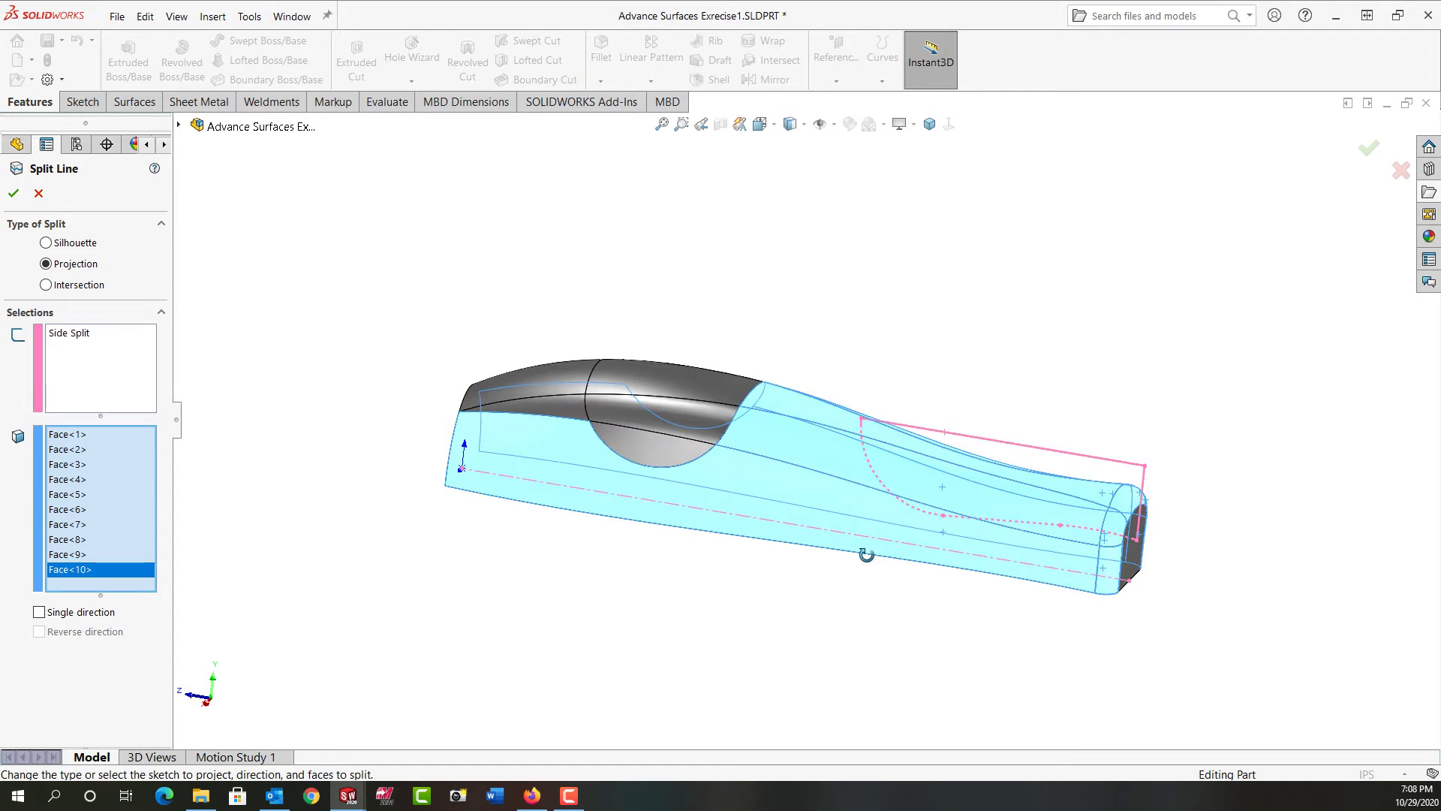
key("Return")
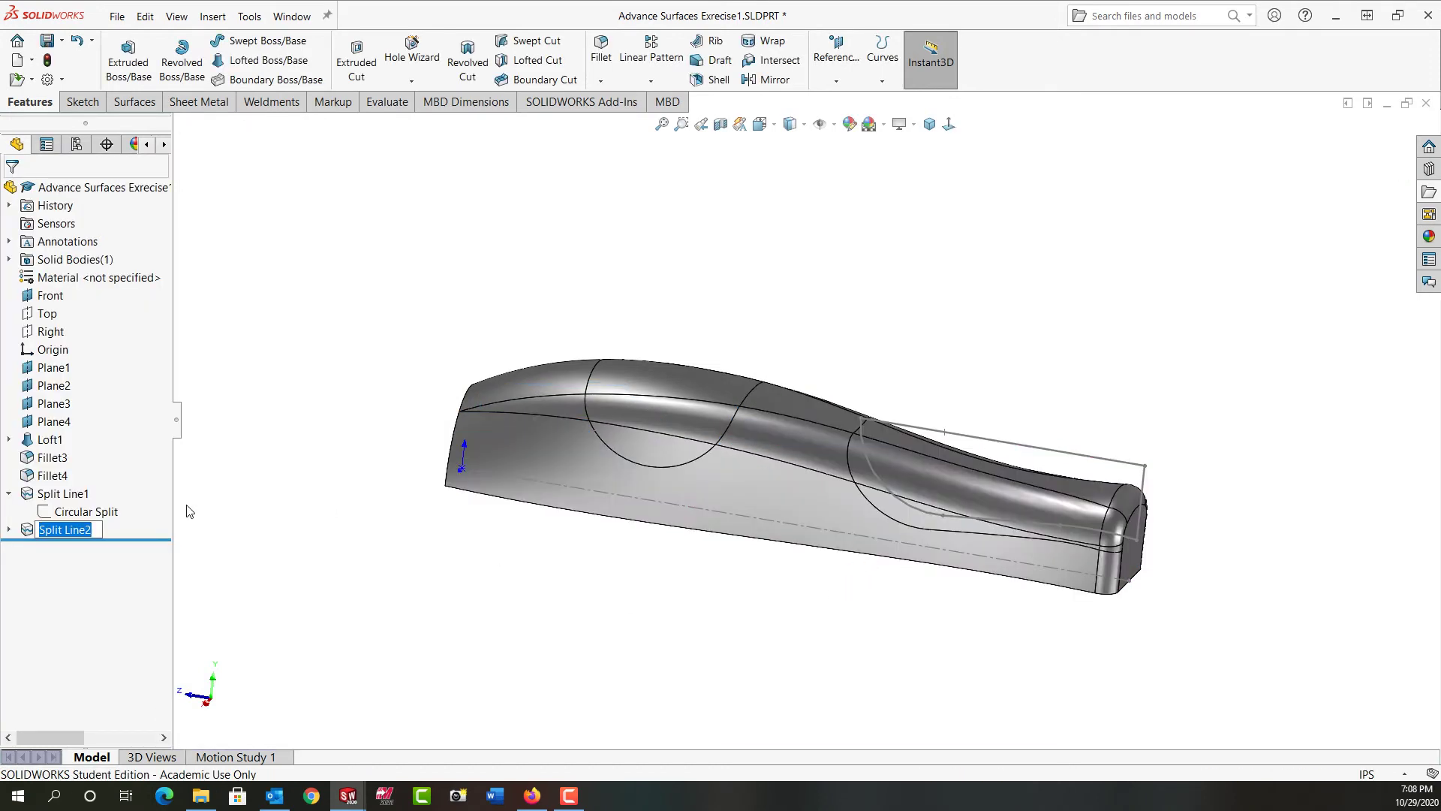
- Hide the Side Split sketch under the second split line and collapse both split line features
left_click(215, 523)
left_click(8, 530)
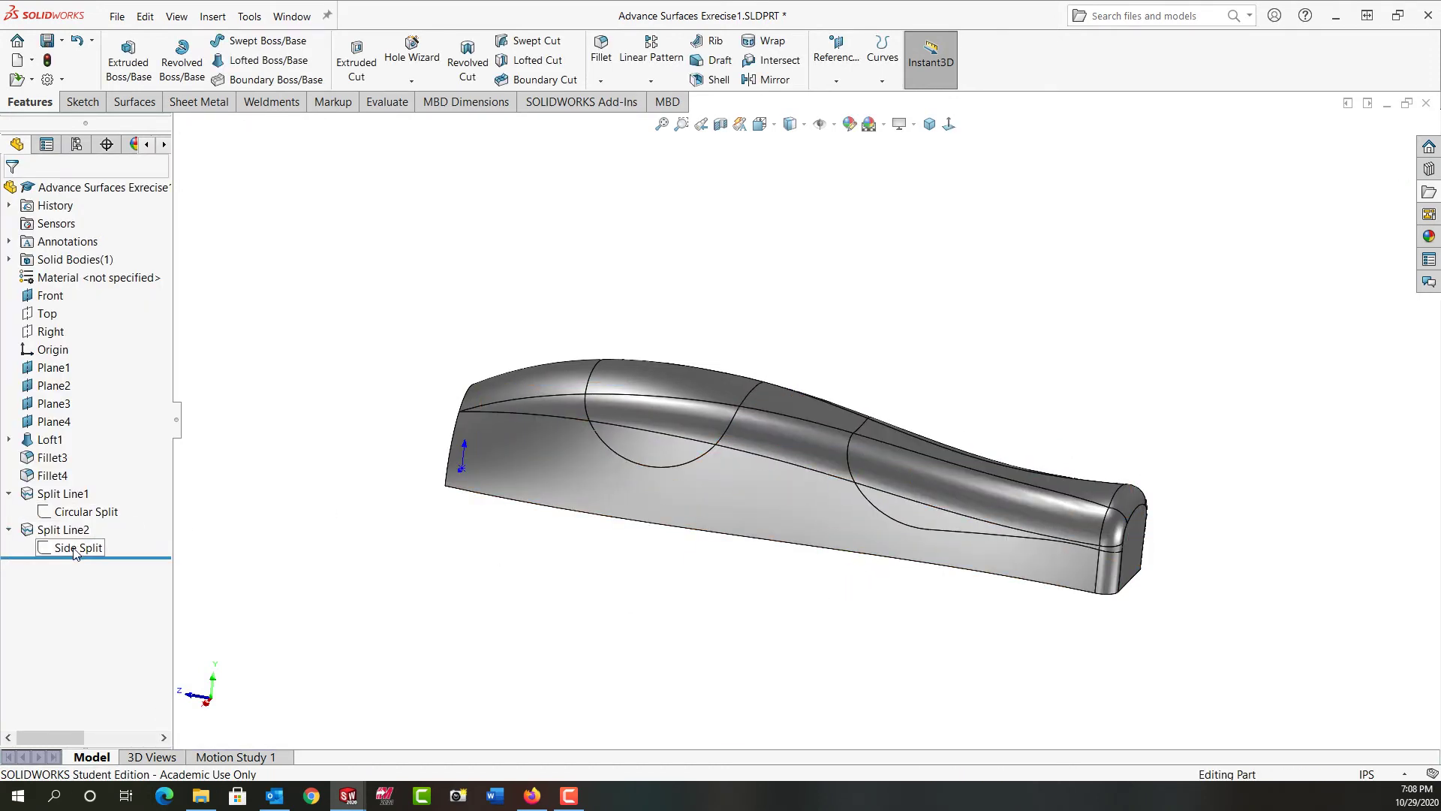
left_click(75, 553)
left_click(9, 494)
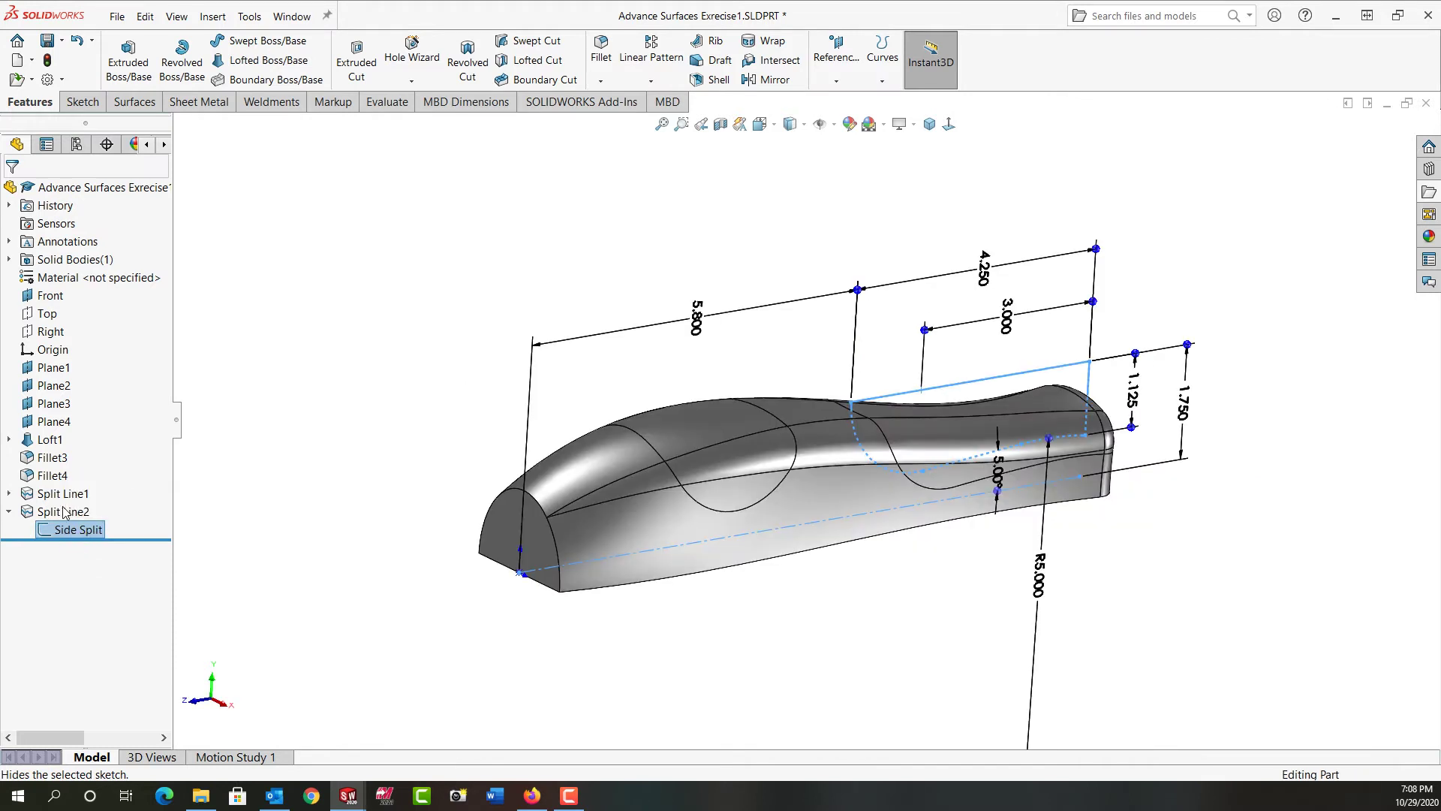
left_click(9, 512)
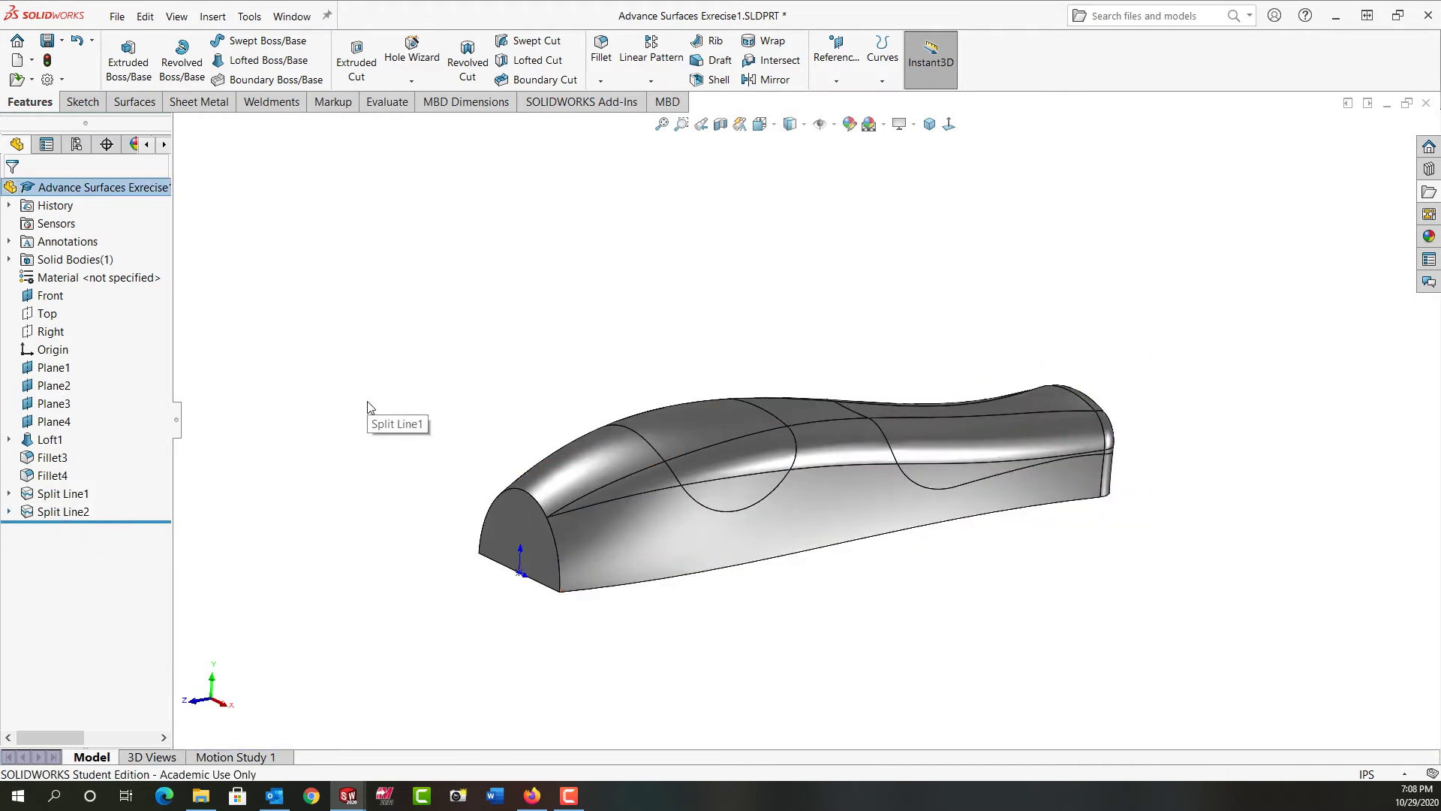
- Offset the five faces inside the circular split by 0.09 in with the Offset Surface direction flipped to the body's inside
left_click(147, 107)
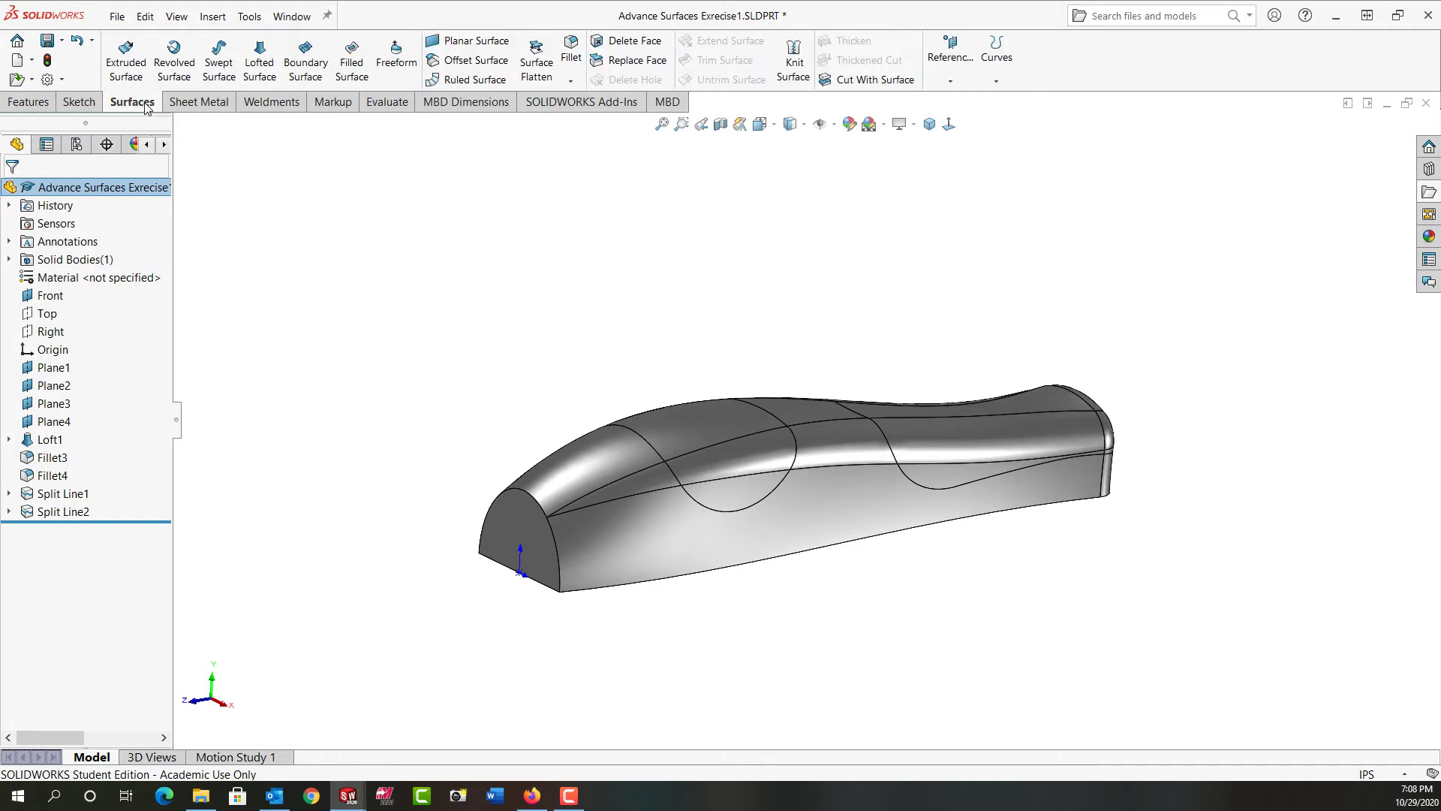
left_click(475, 60)
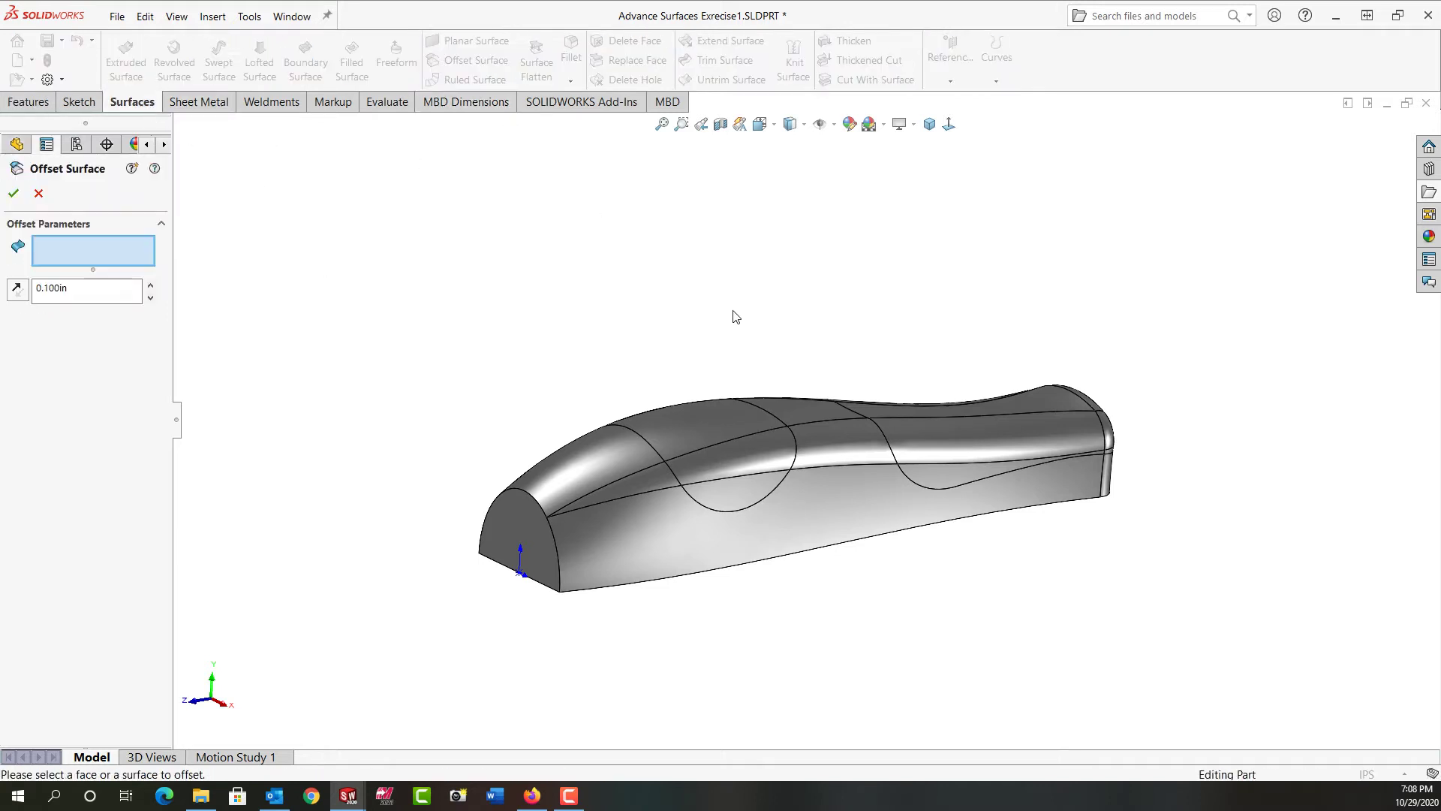
left_click(746, 481)
left_click(746, 465)
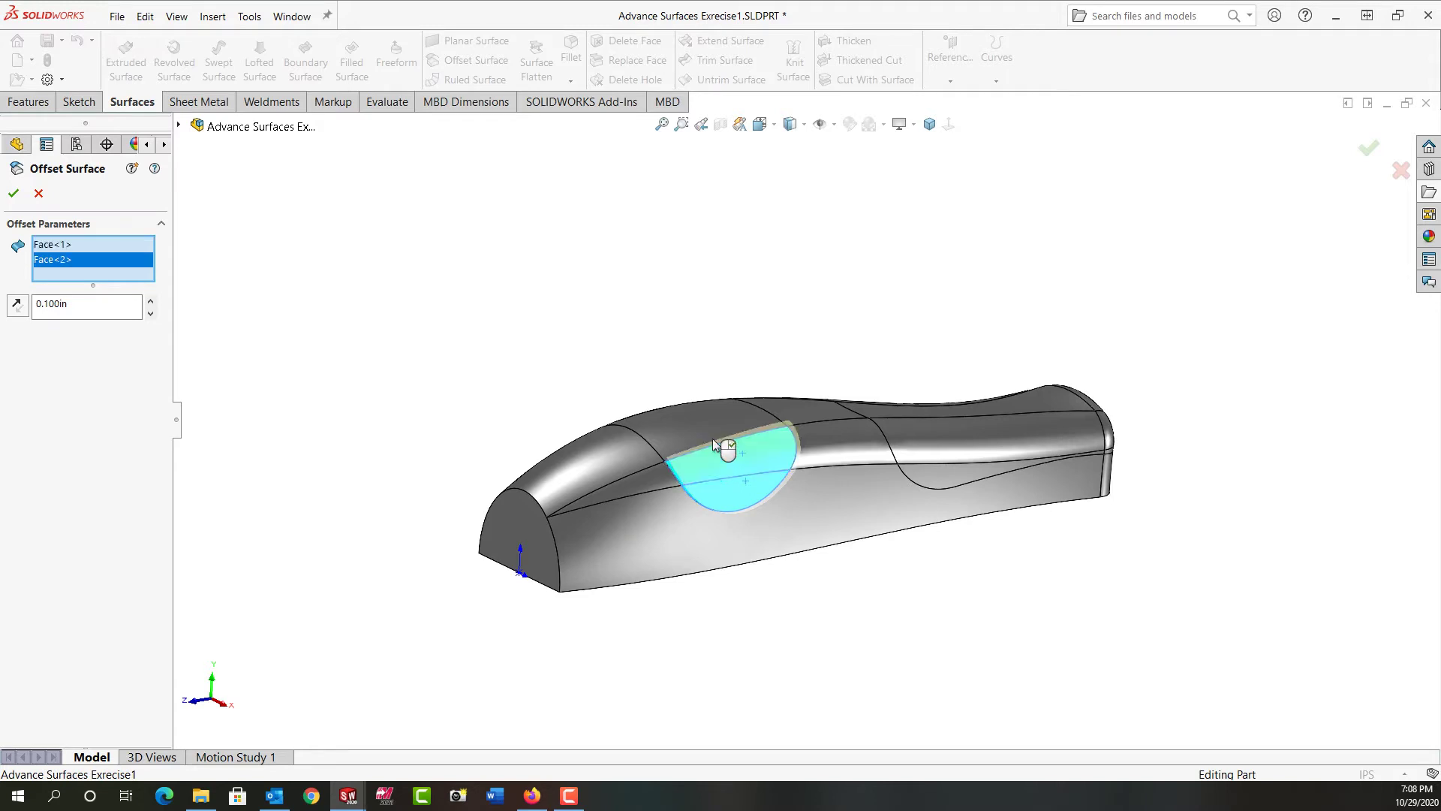
left_click(710, 436)
middle_click_drag(706, 431, 759, 473)
left_click(745, 495)
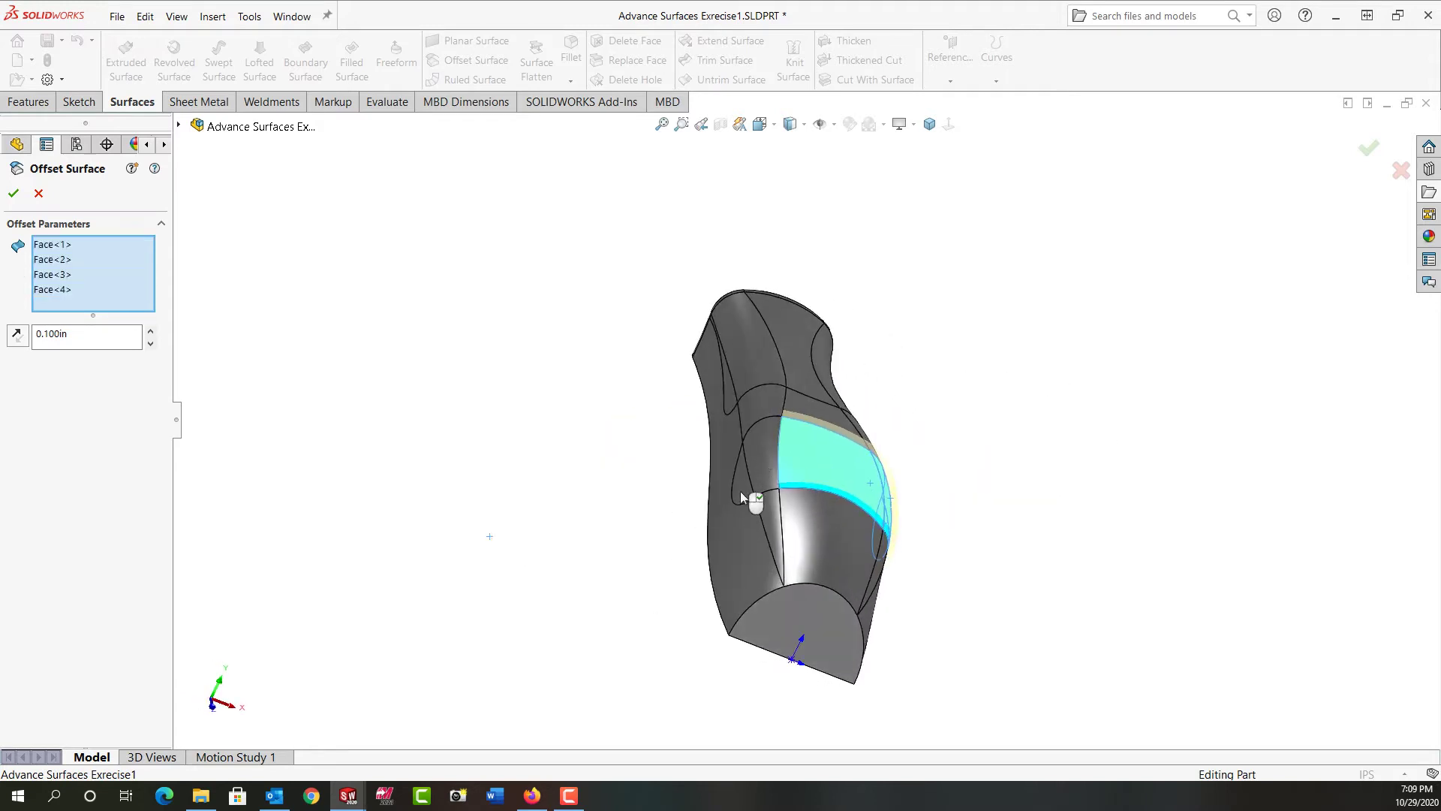
left_click(741, 492)
left_click(83, 351)
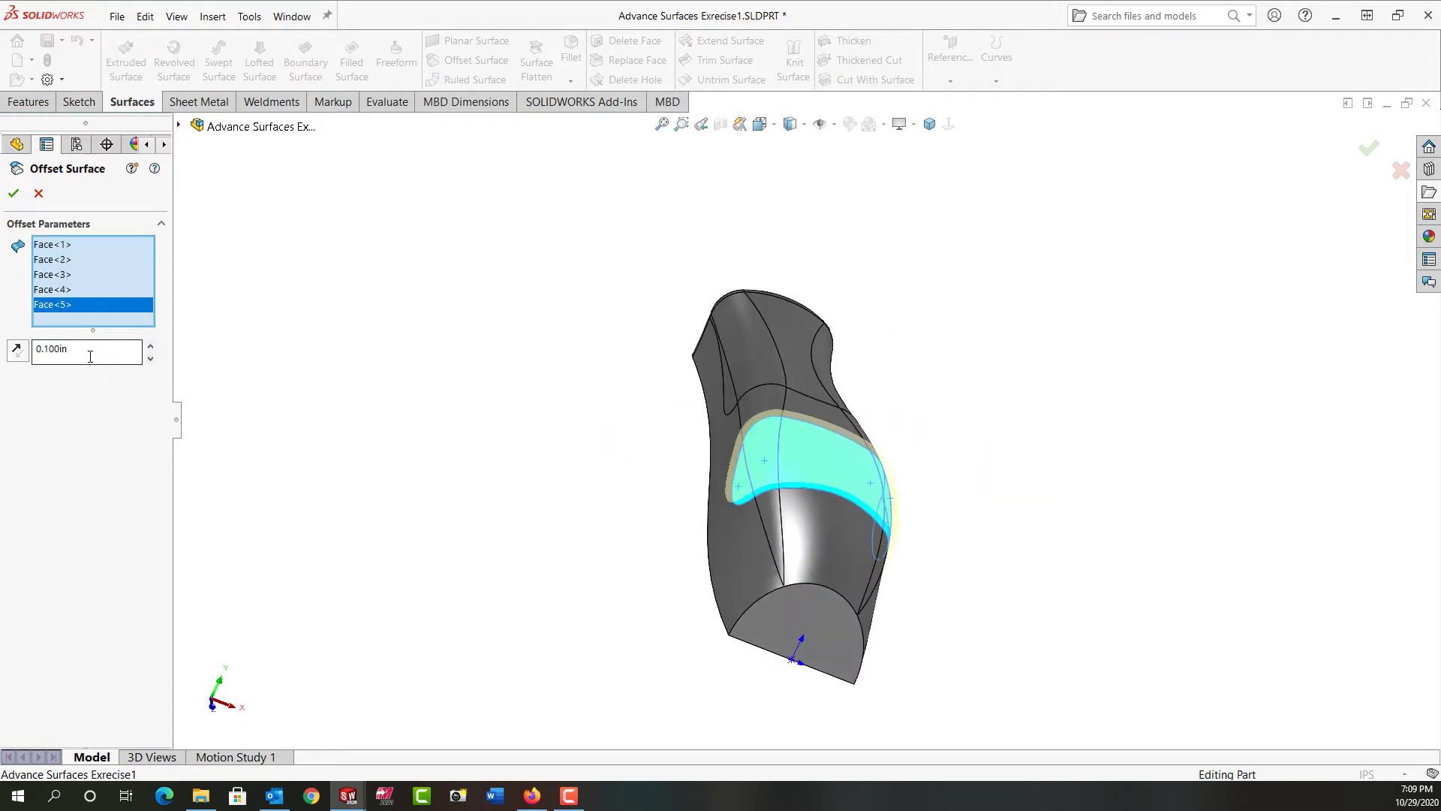
type("0.09")
key("Return")
left_click(15, 351)
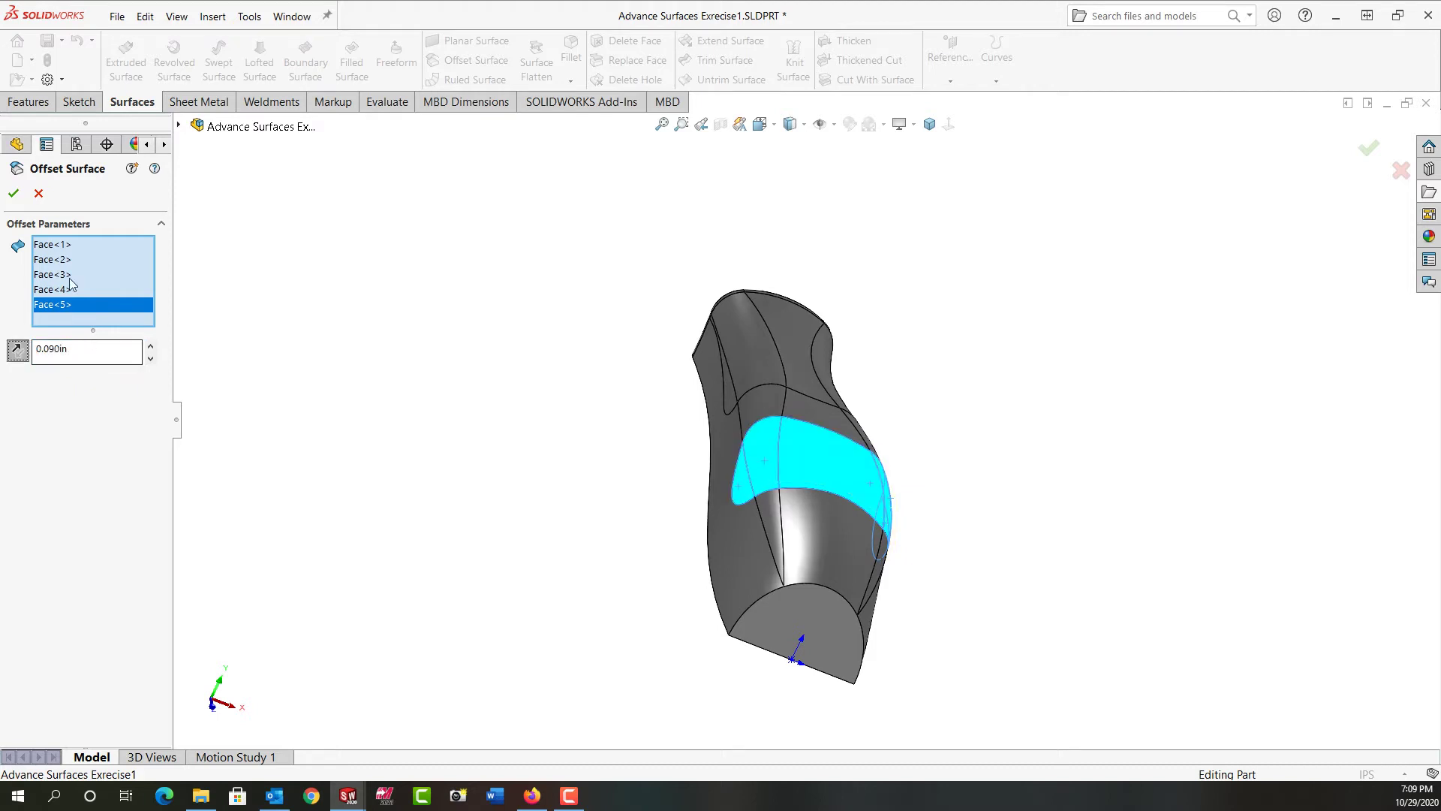
left_click(13, 193)
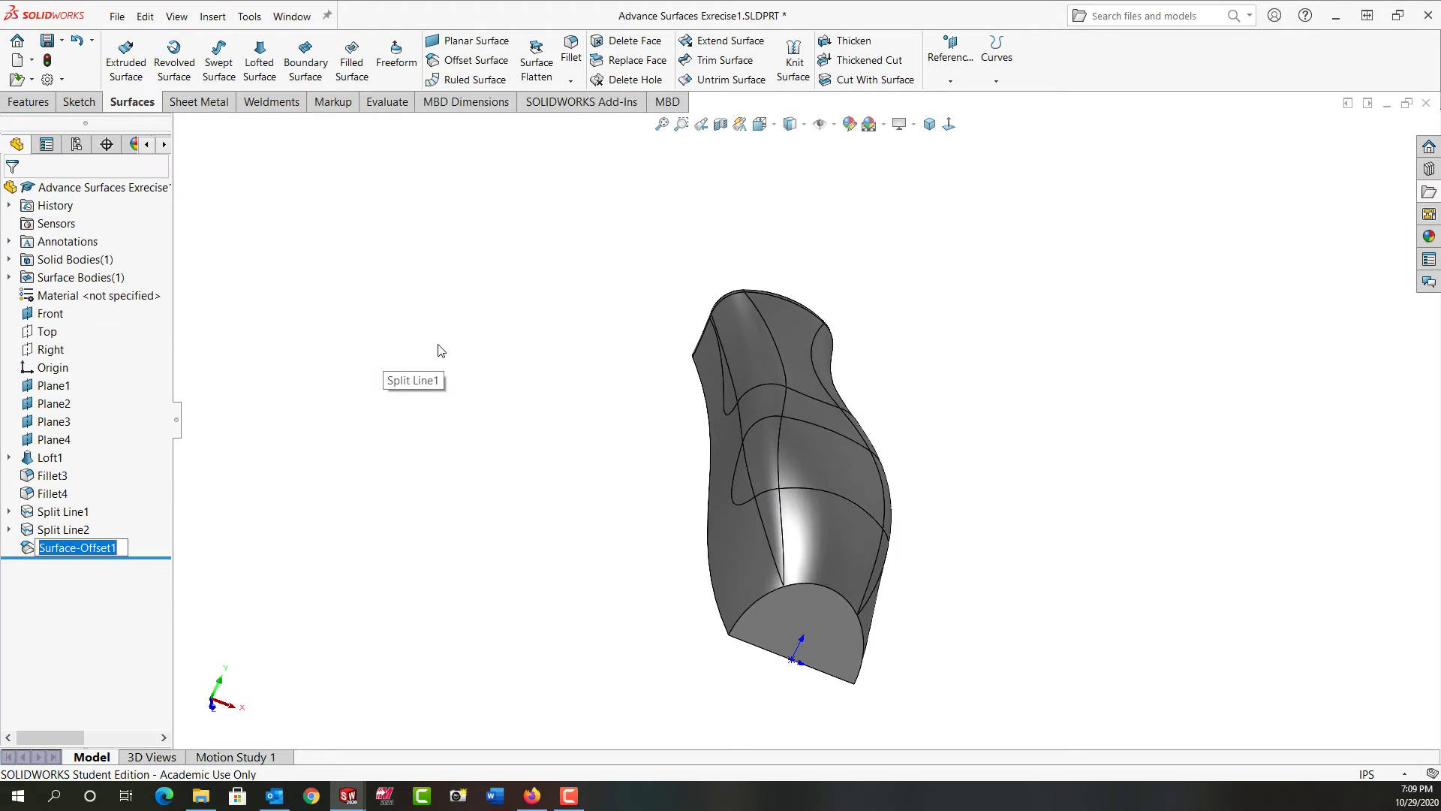
- Copy the same five circular-split faces as a surface using Offset Surface with a distance of 0, clearing the preselected offset surface first
left_click(475, 60)
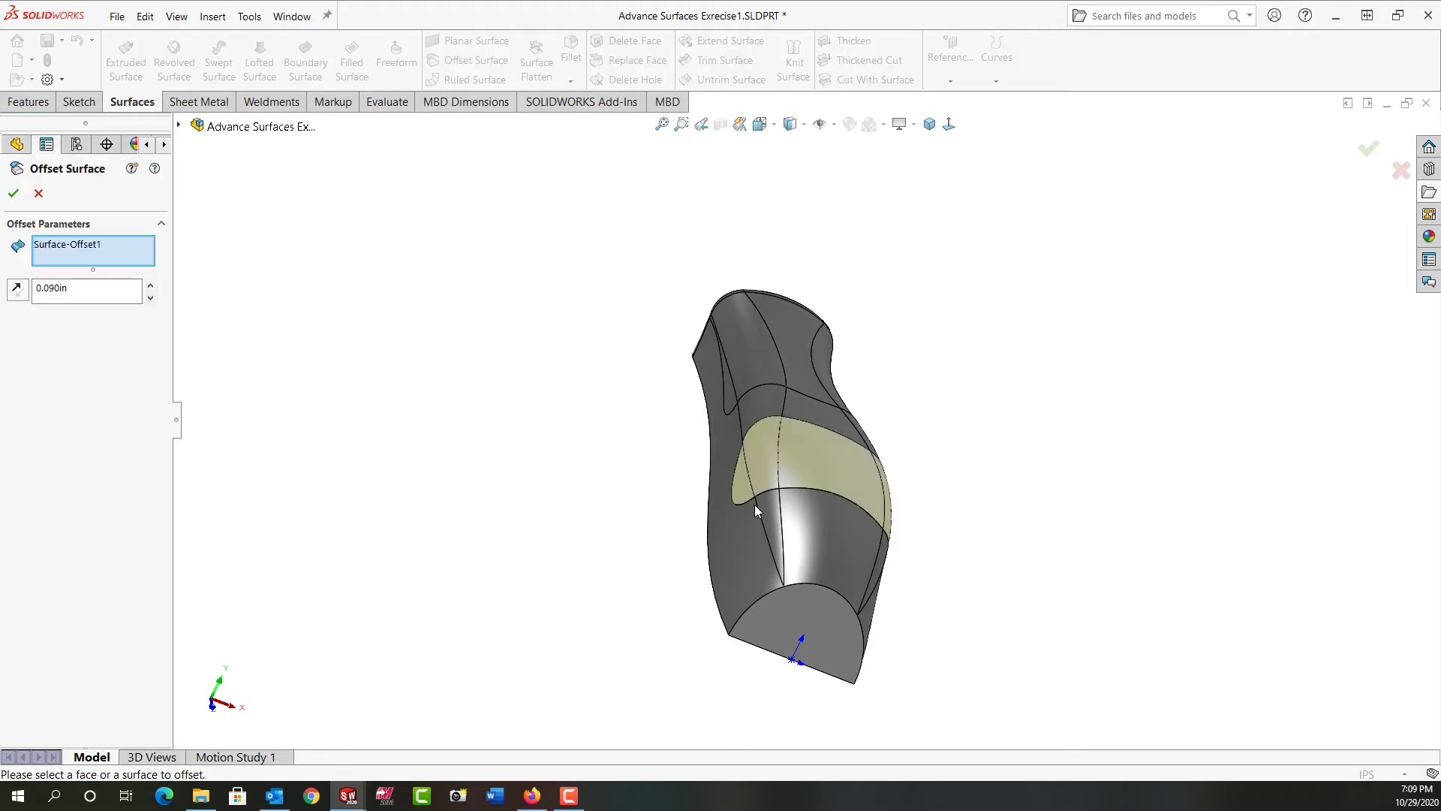
middle_click_drag(688, 501, 518, 394)
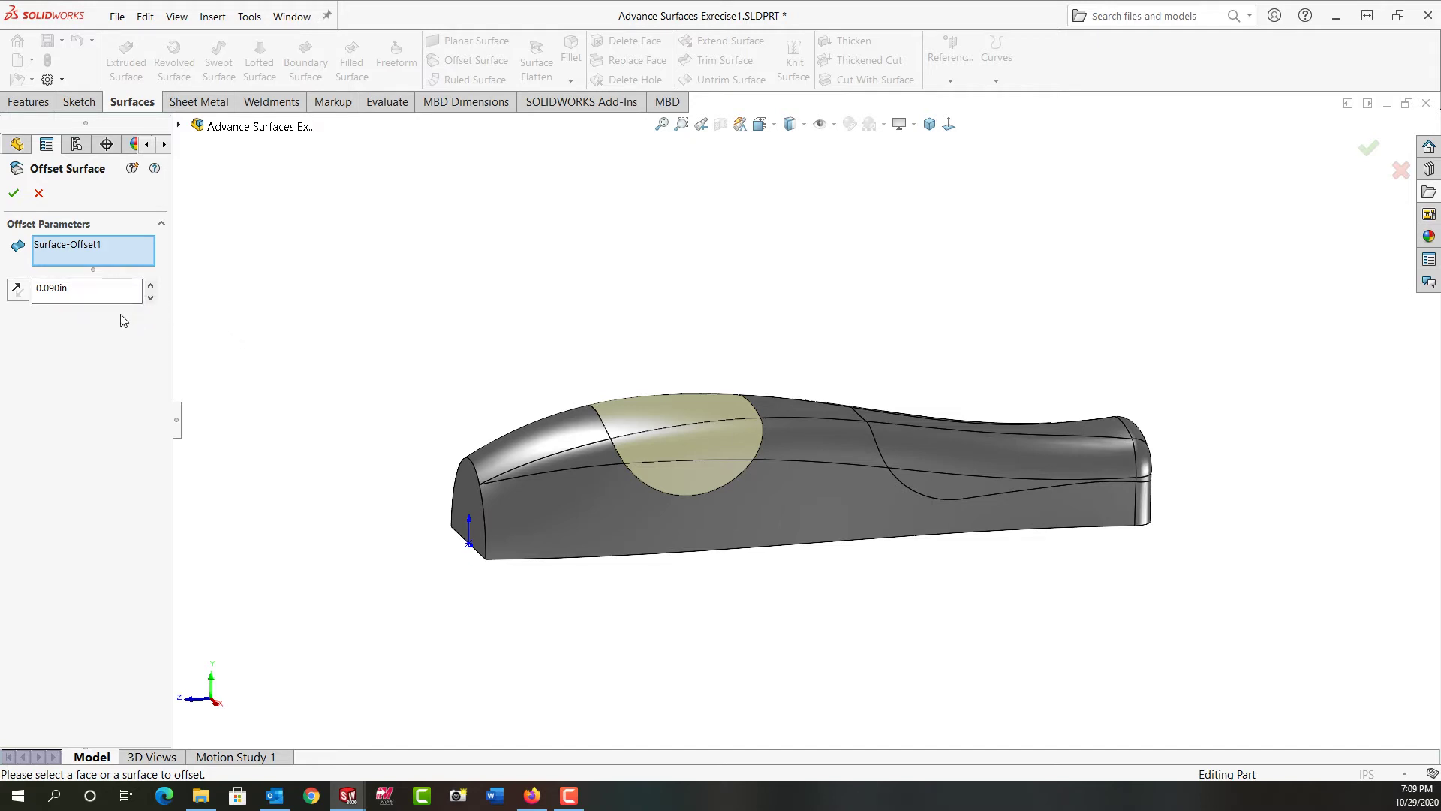
right_click(94, 249)
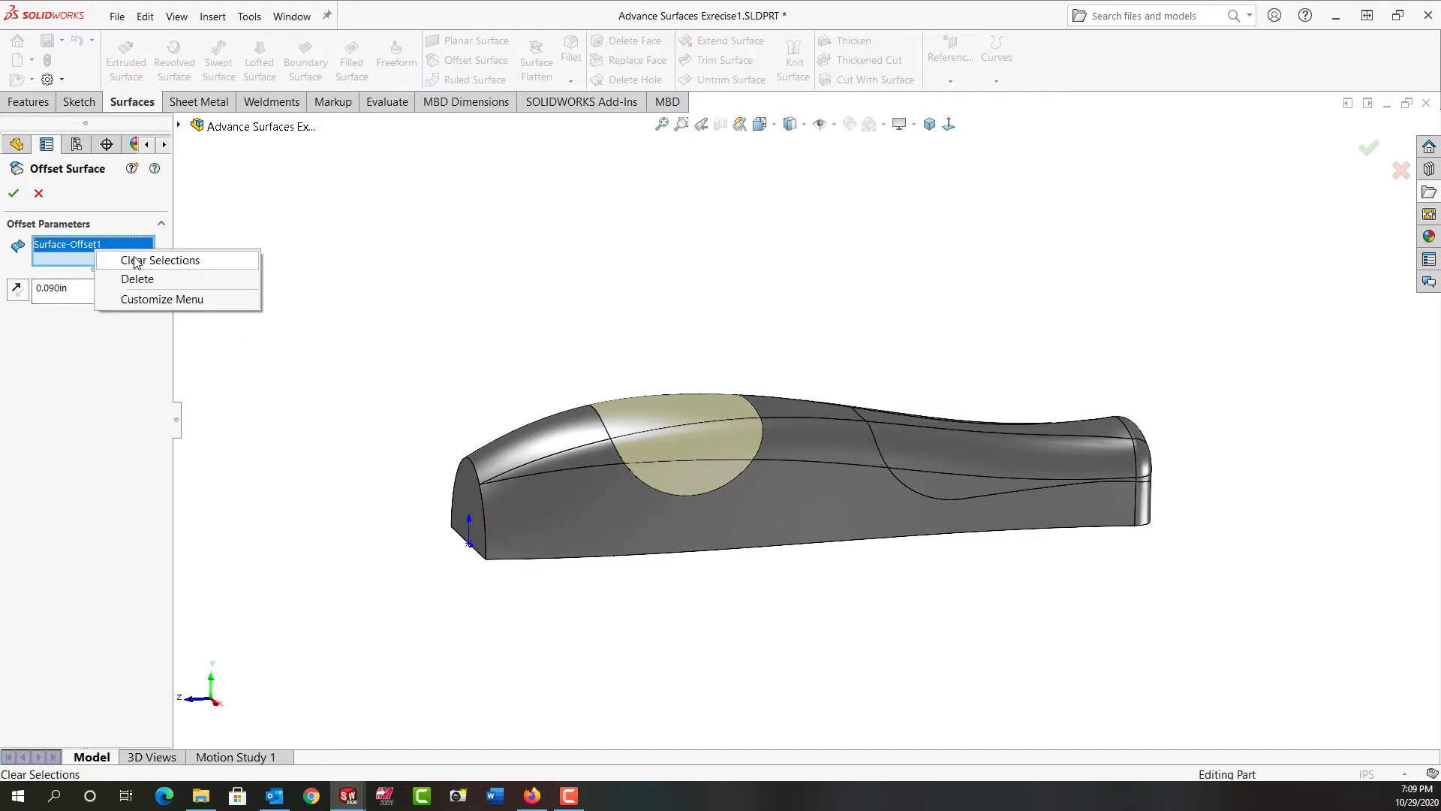
left_click(136, 260)
left_click(26, 288)
type("0")
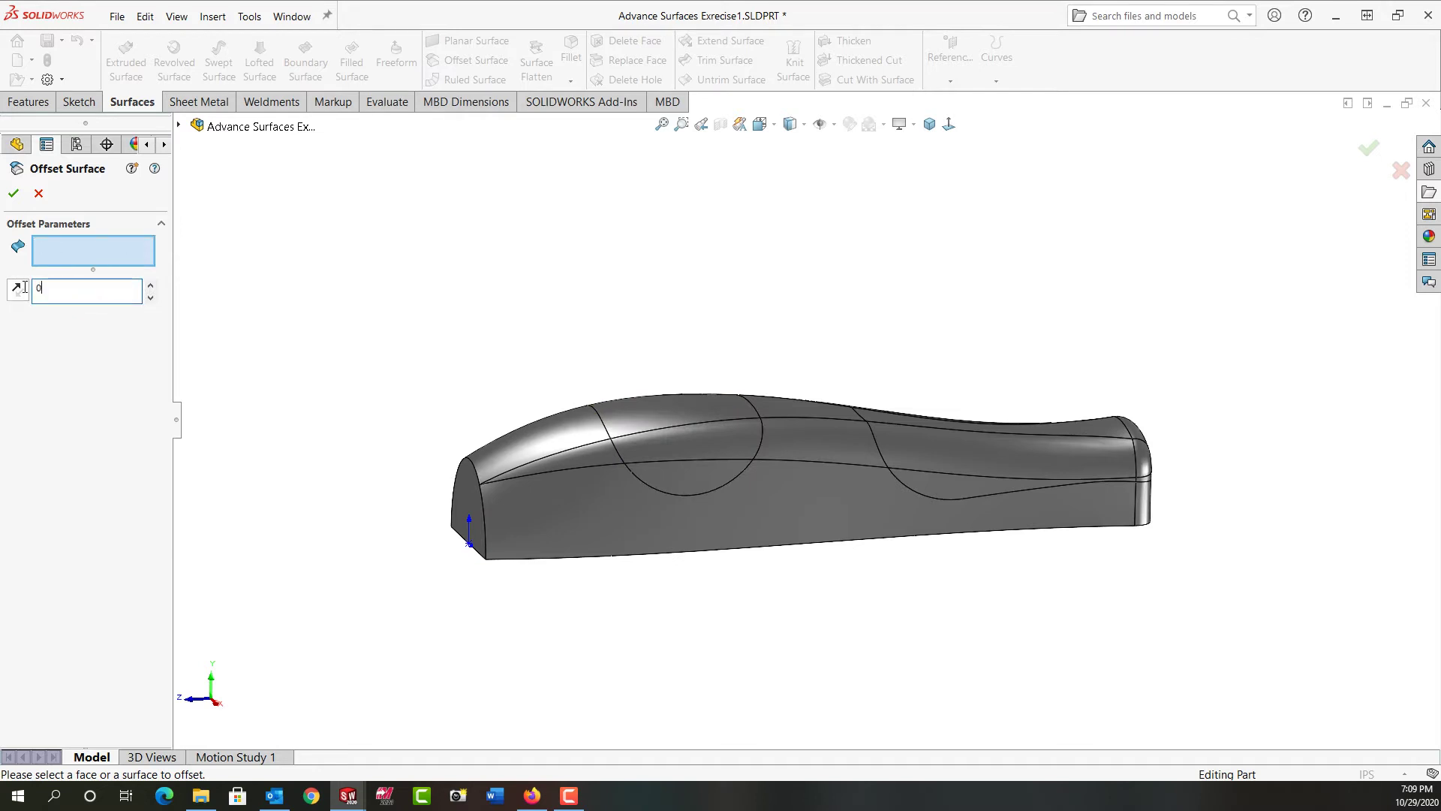
key("Return")
left_click(680, 477)
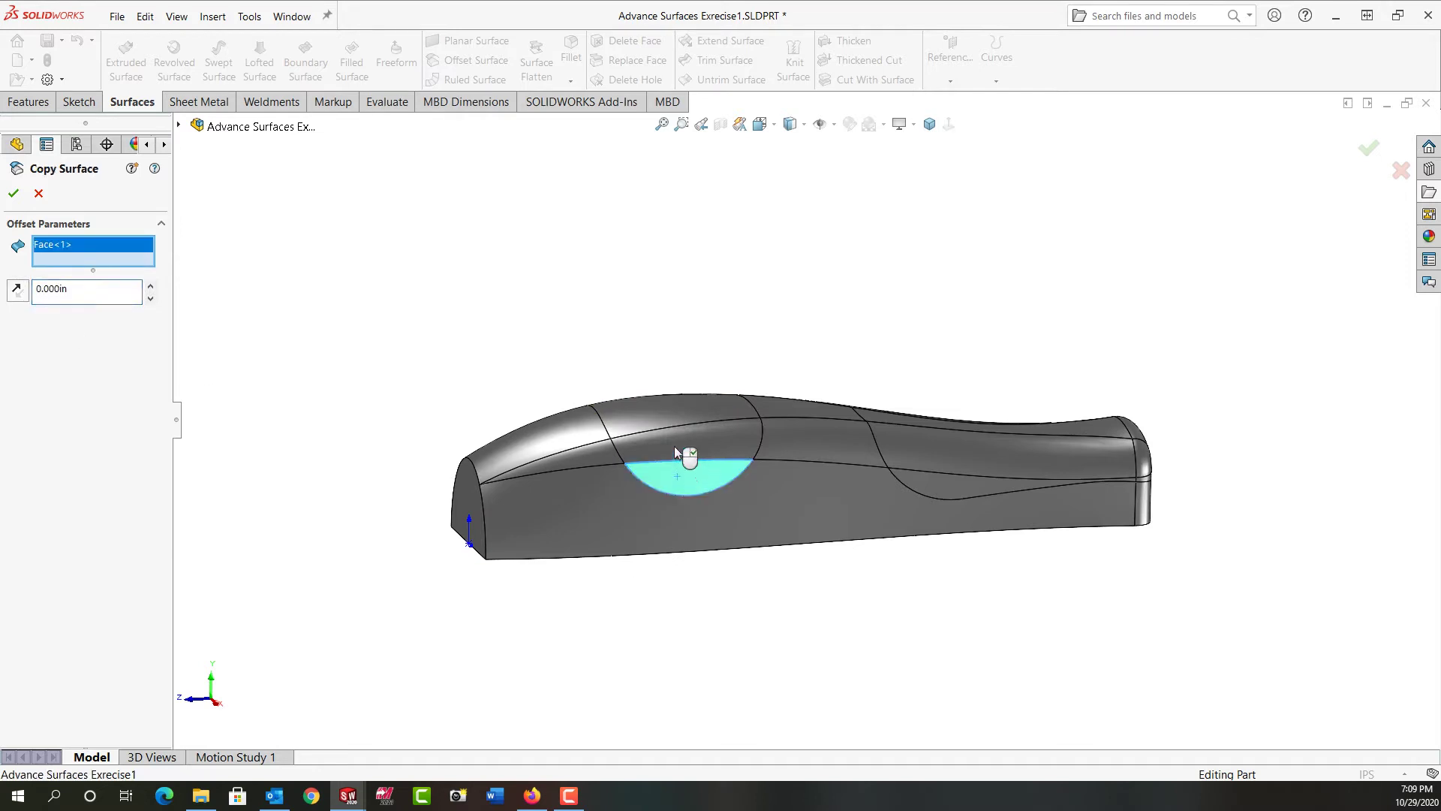
left_click(659, 422)
left_click(644, 405)
middle_click_drag(621, 341, 753, 429)
left_click(751, 446)
left_click(729, 474)
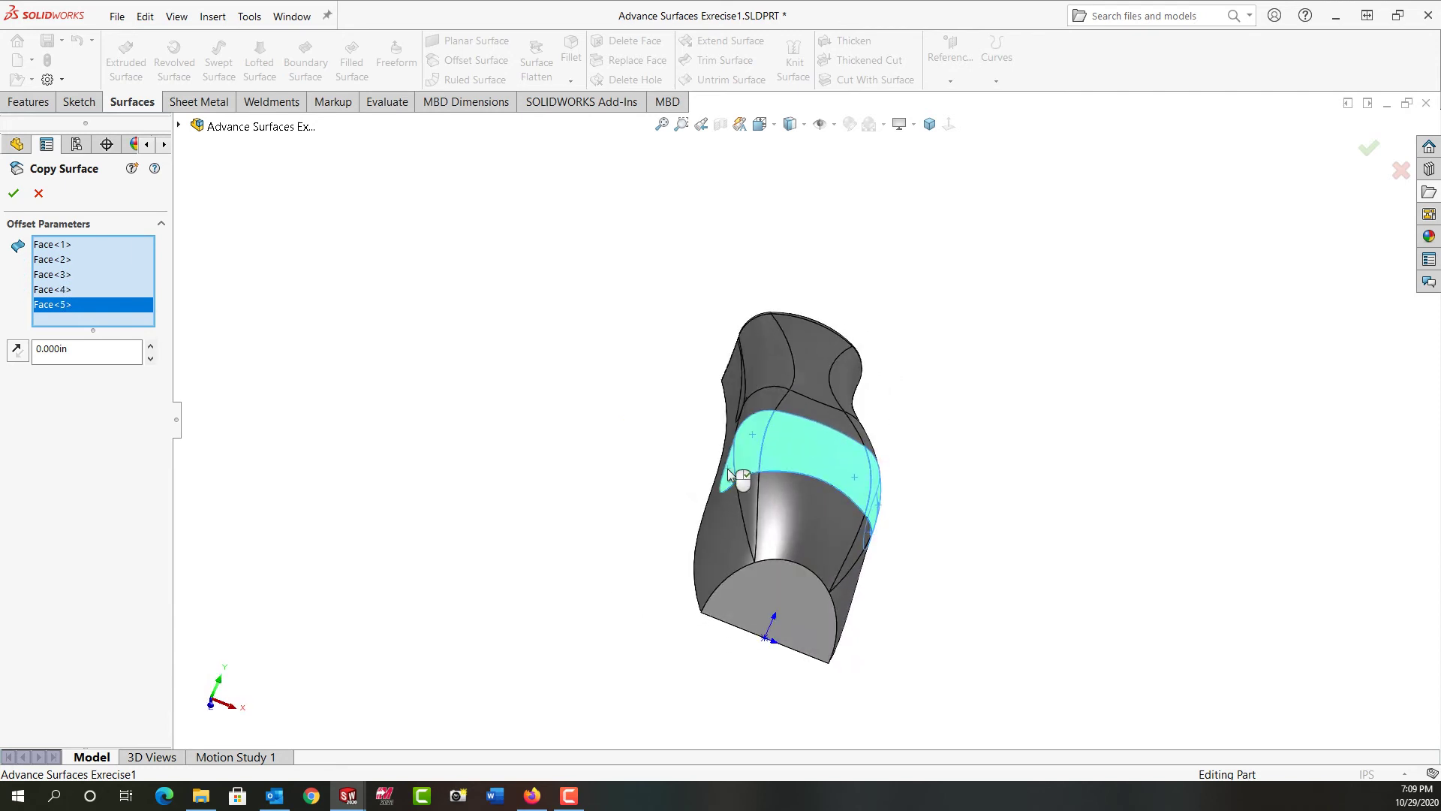
right_click(729, 475)
middle_click_drag(734, 476, 495, 466)
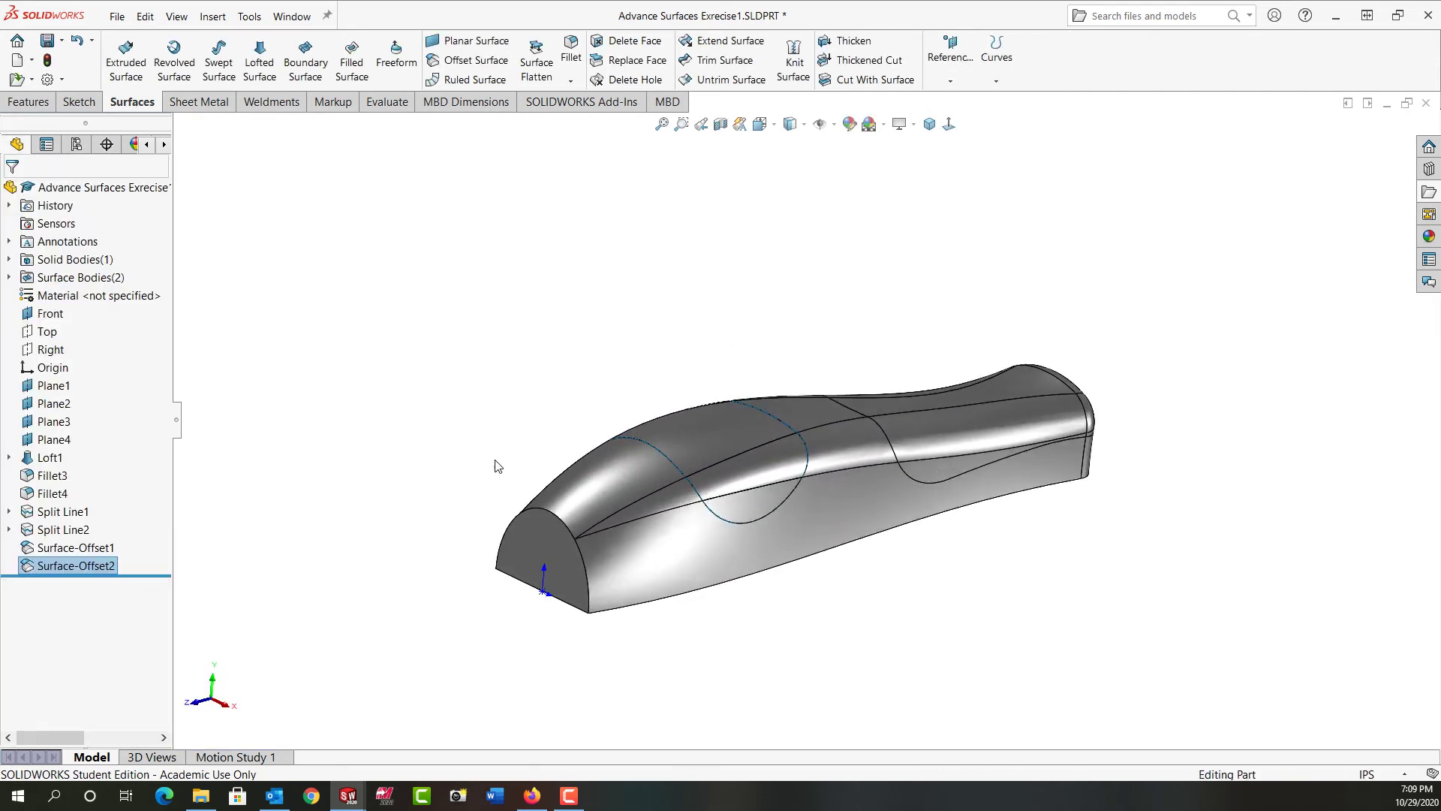
- Cut the body with a Lofted Cut between the offset surface and the zero-offset copy of the circular split
left_click(113, 547)
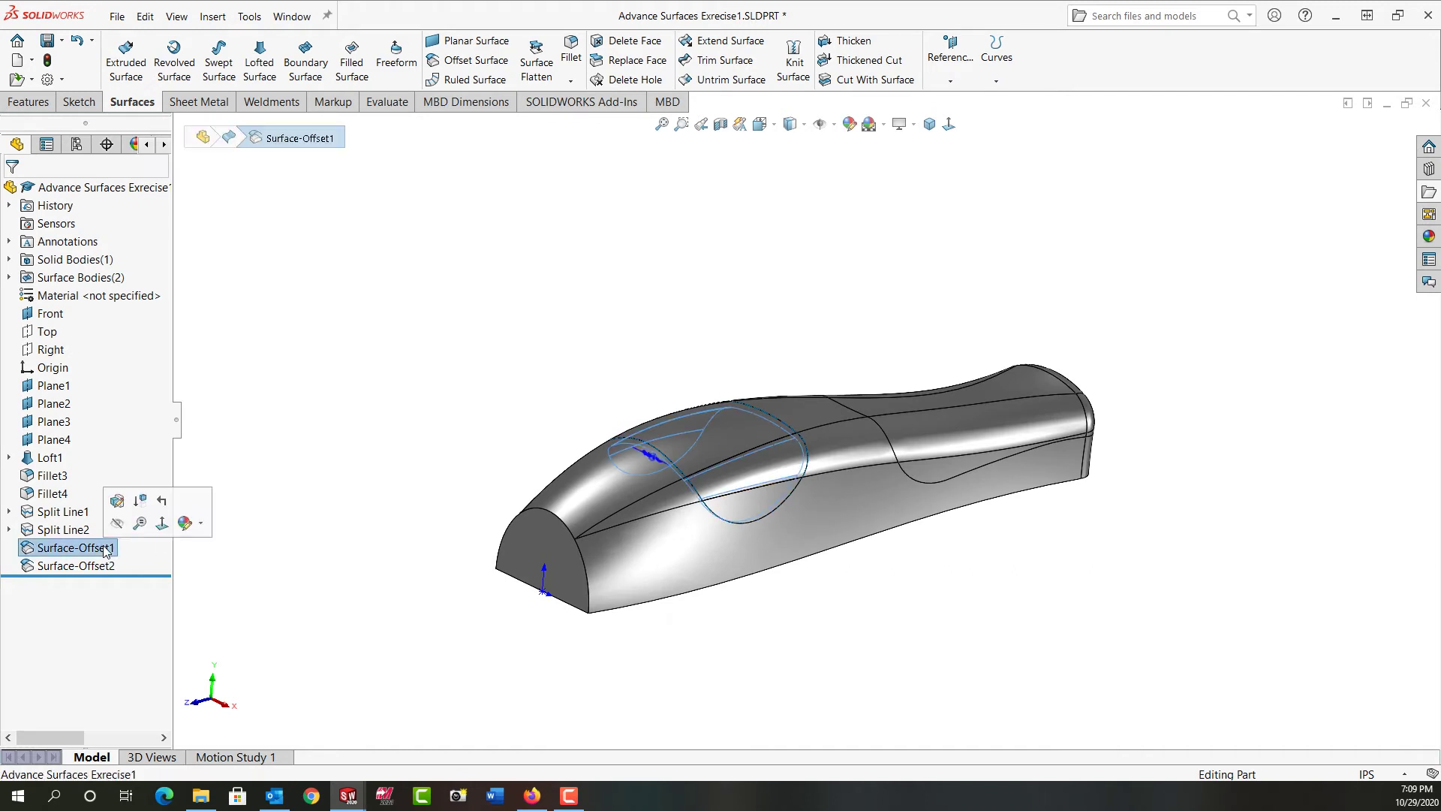
left_click(105, 566, "ctrl")
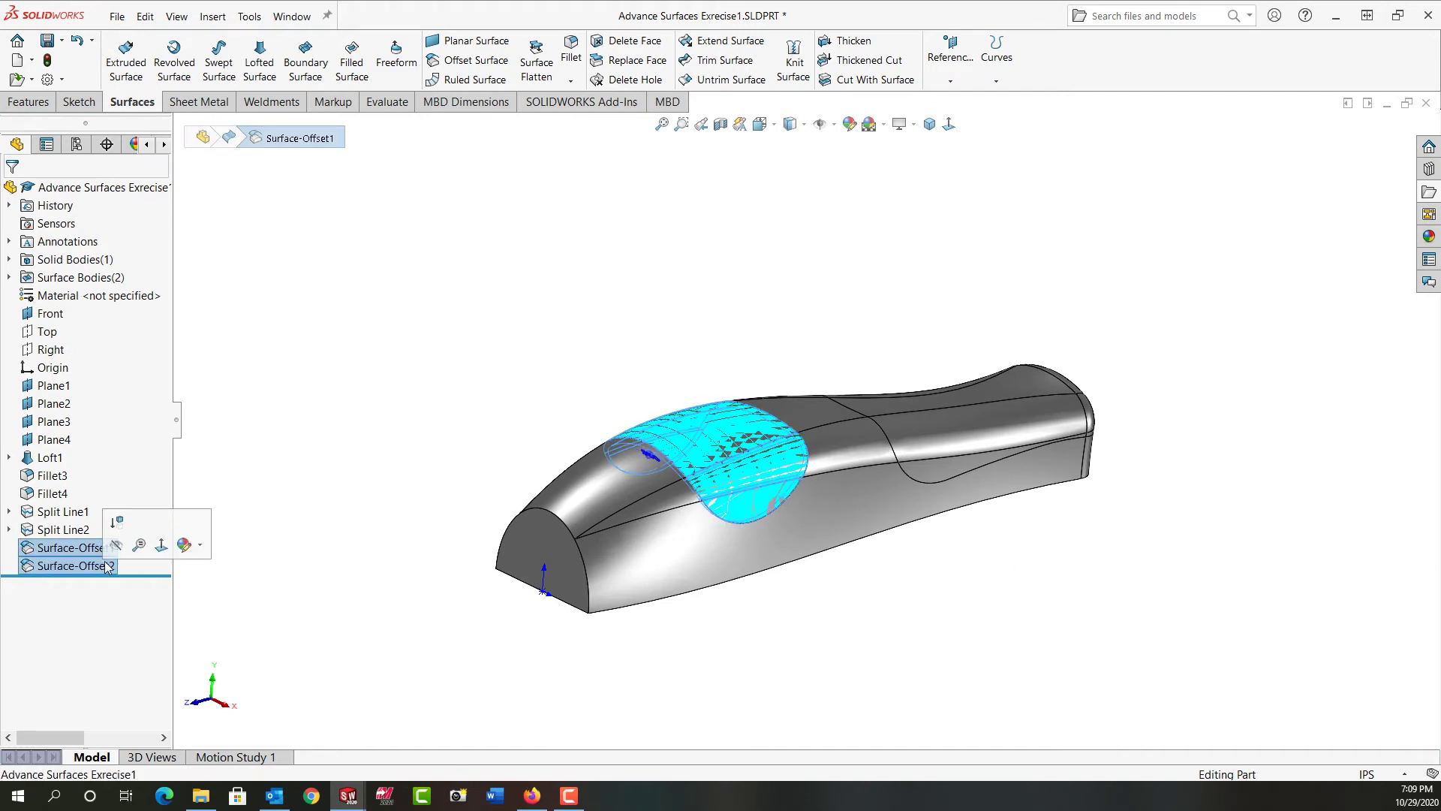
left_click(28, 101)
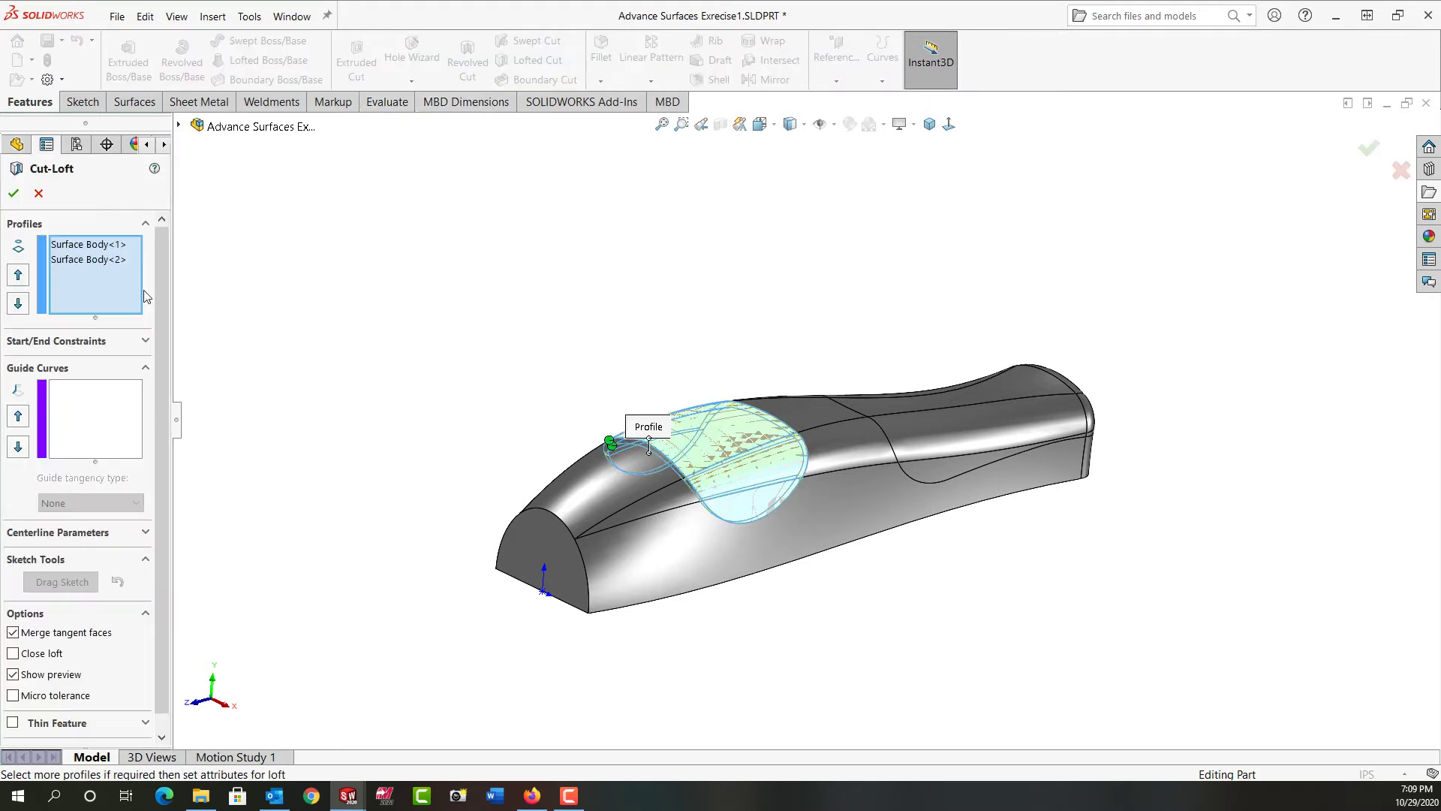
left_click(13, 194)
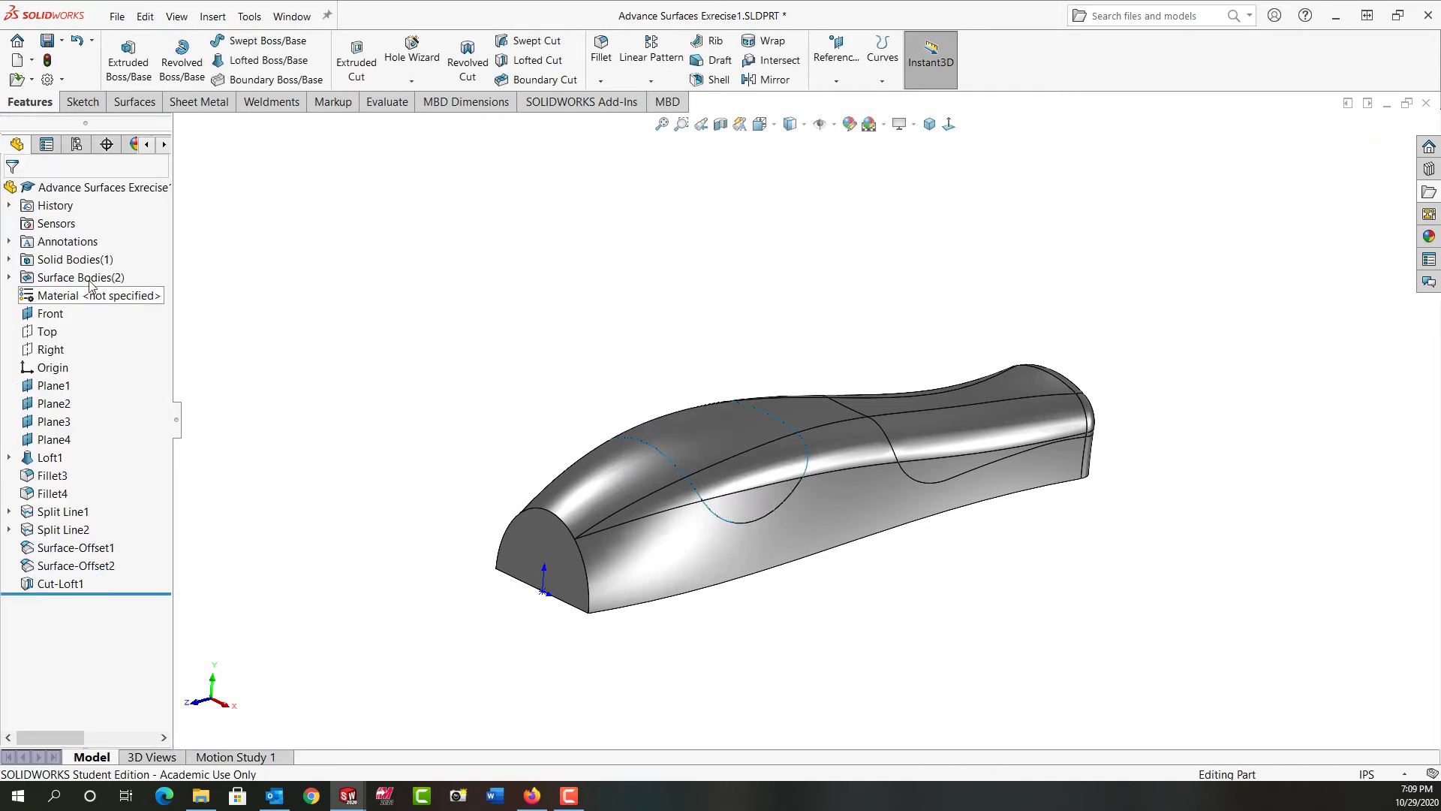
- Hide the two surface bodies used for the lofted cut
left_click(9, 278)
left_click(83, 296)
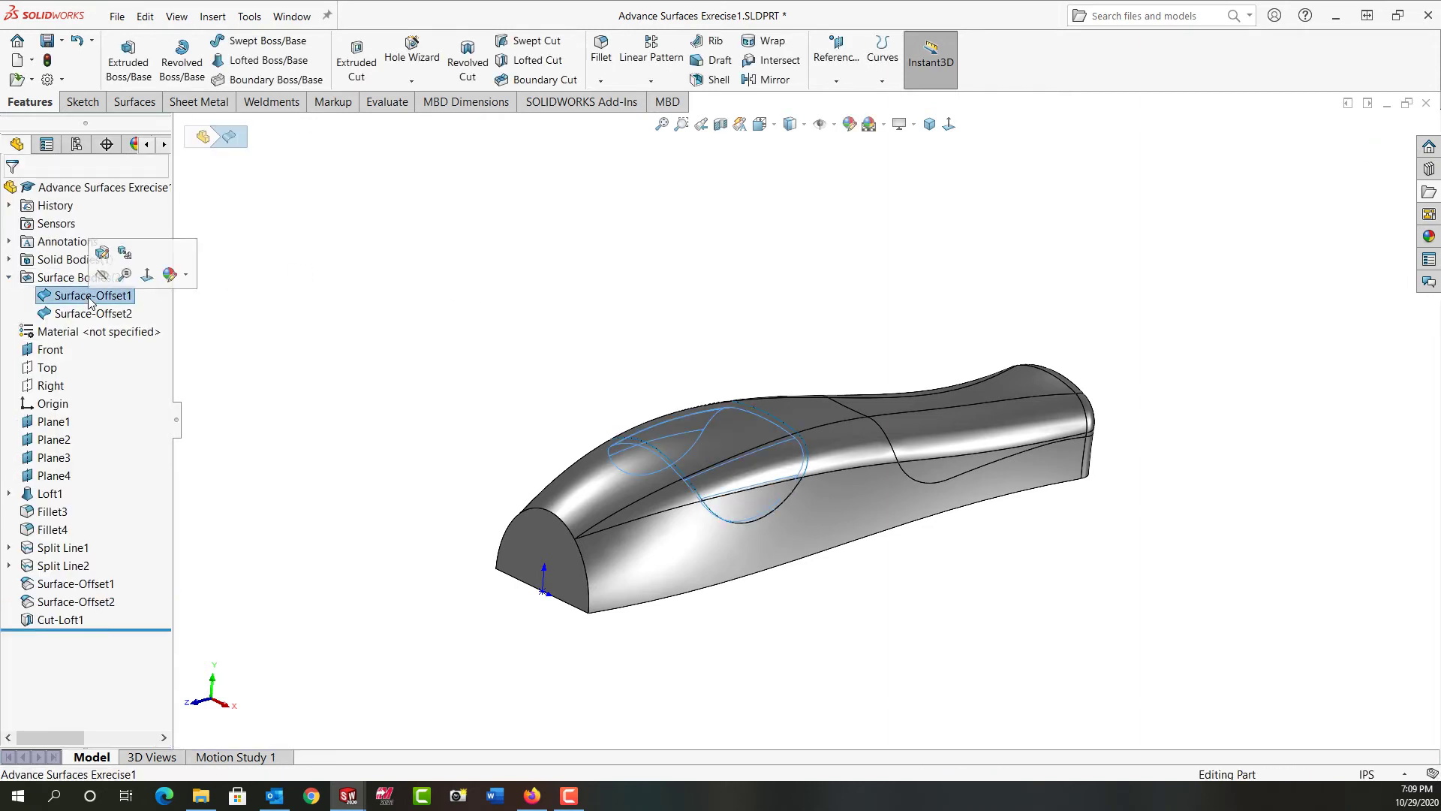
left_click(95, 315, "ctrl")
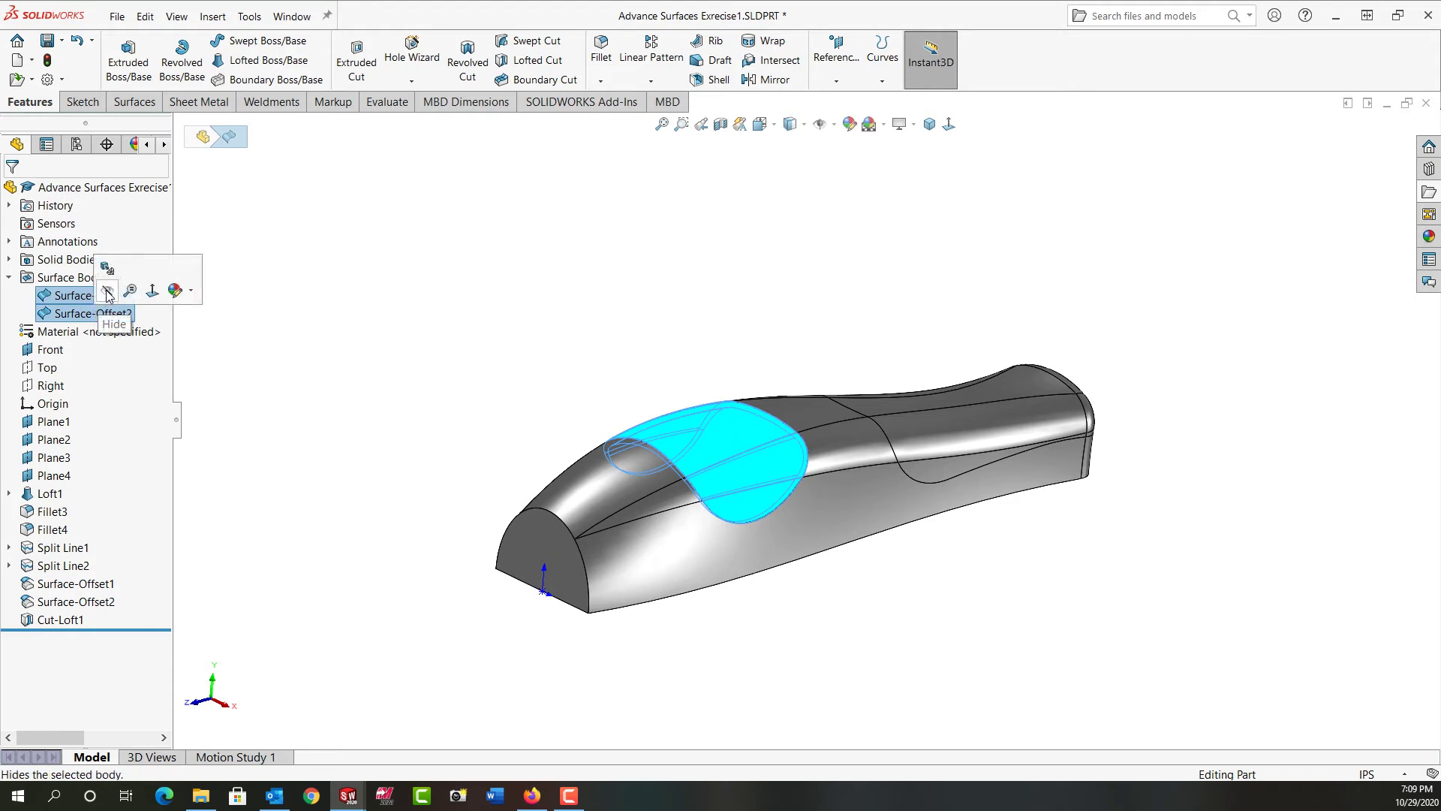
left_click(106, 290)
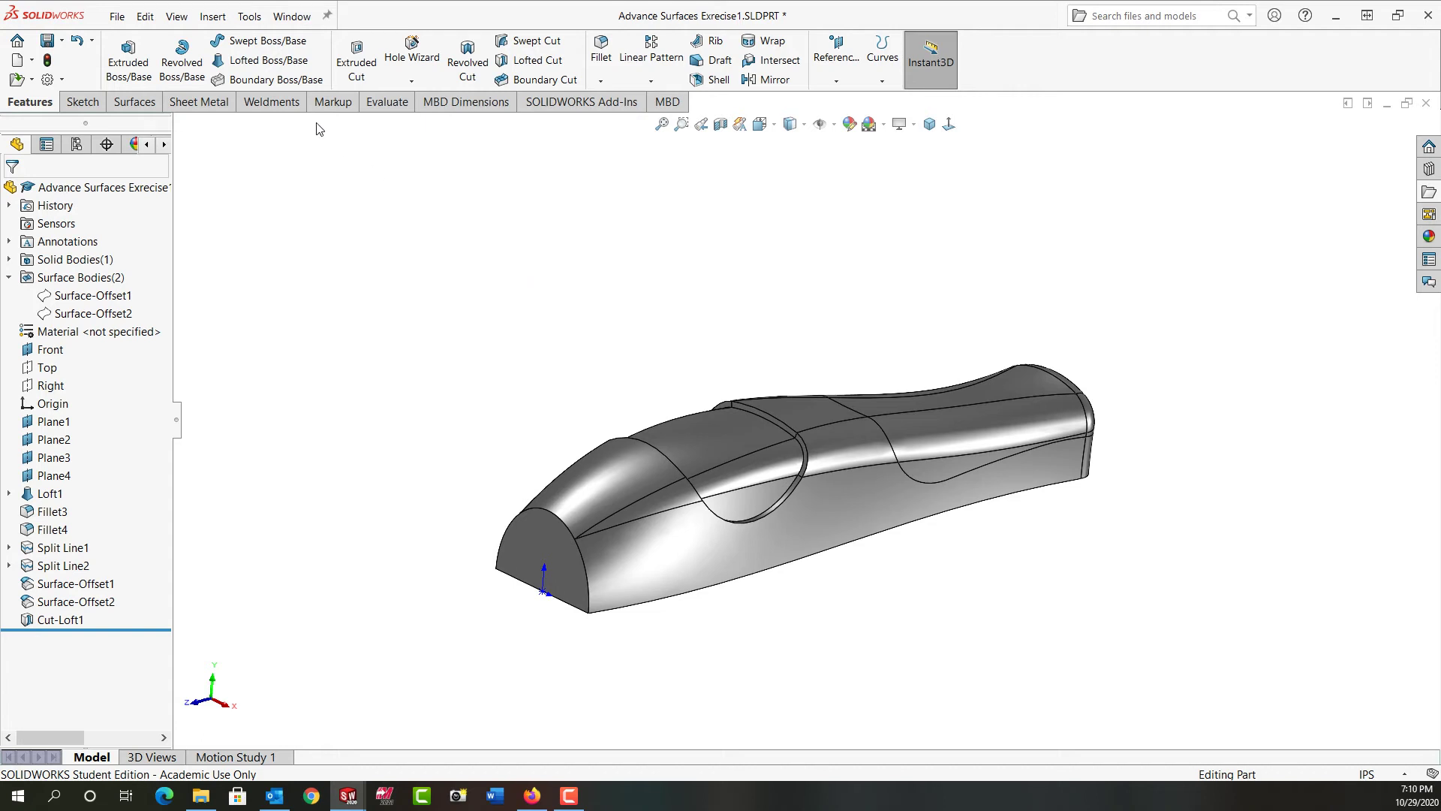
- Start an Offset Surface with the three faces along one side and top of the narrow-end split and the adjoining rounded corner faces
left_click(134, 101)
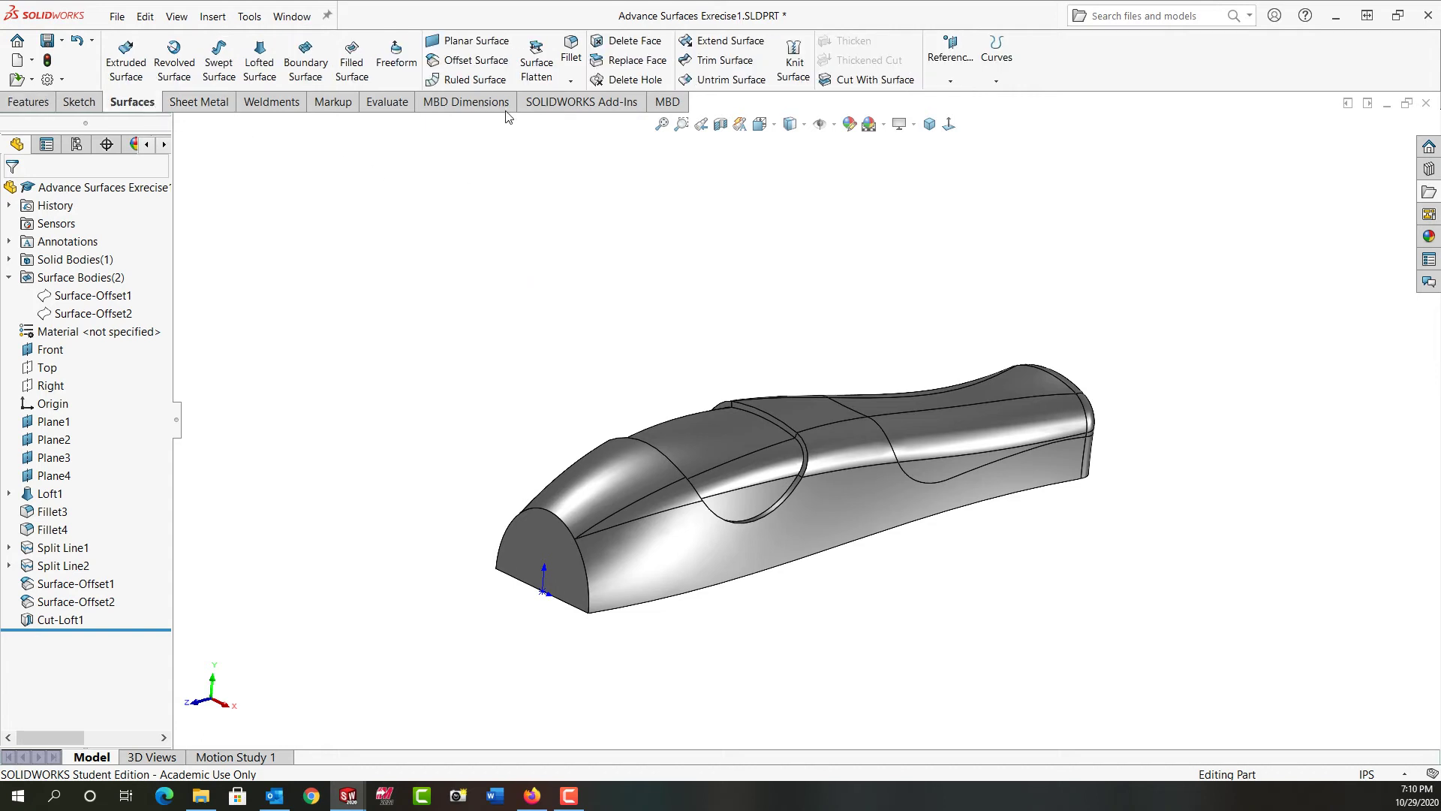
left_click(472, 60)
left_click(943, 469)
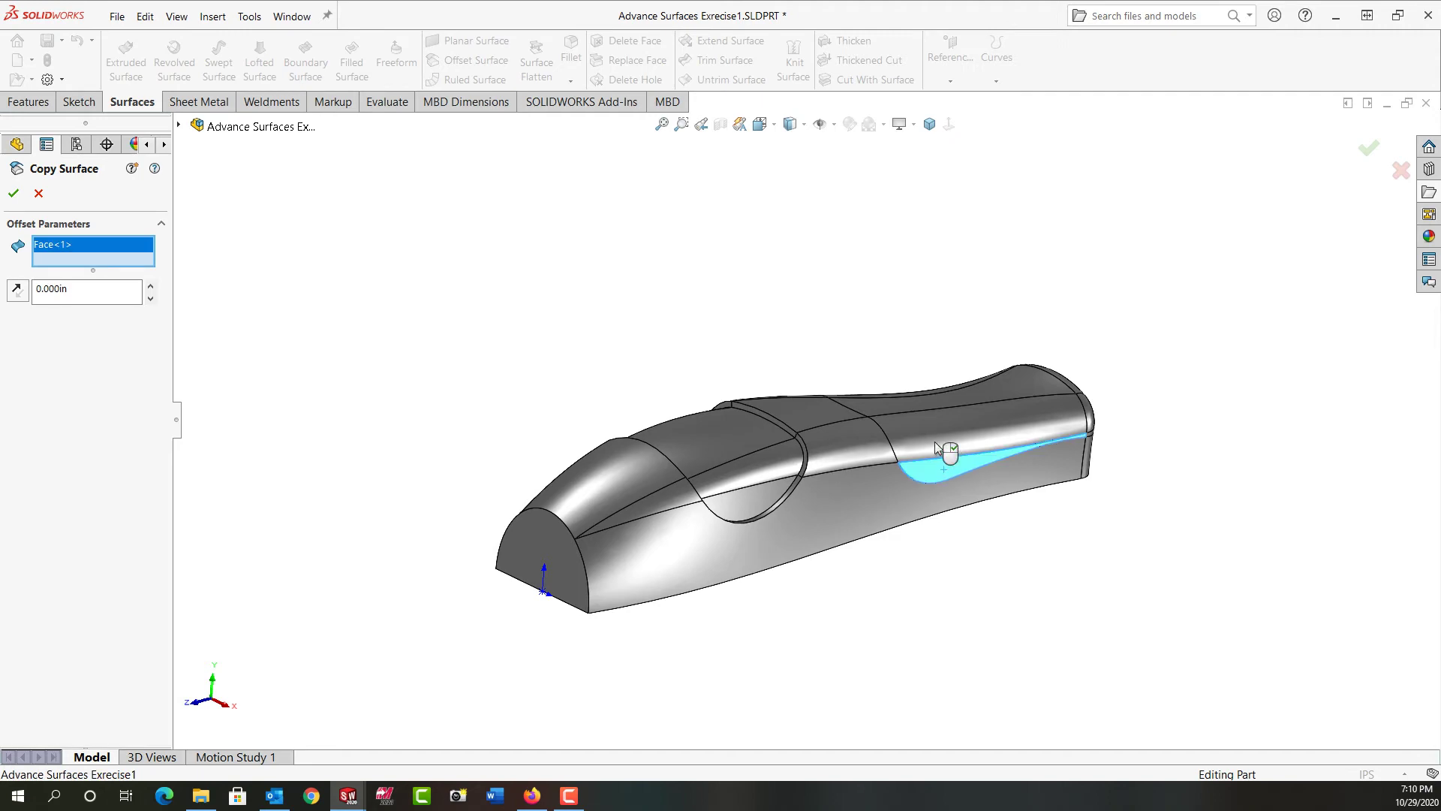
left_click(934, 441)
left_click(931, 401)
scroll(1133, 424, "down", 3)
scroll(916, 415, "down", 2)
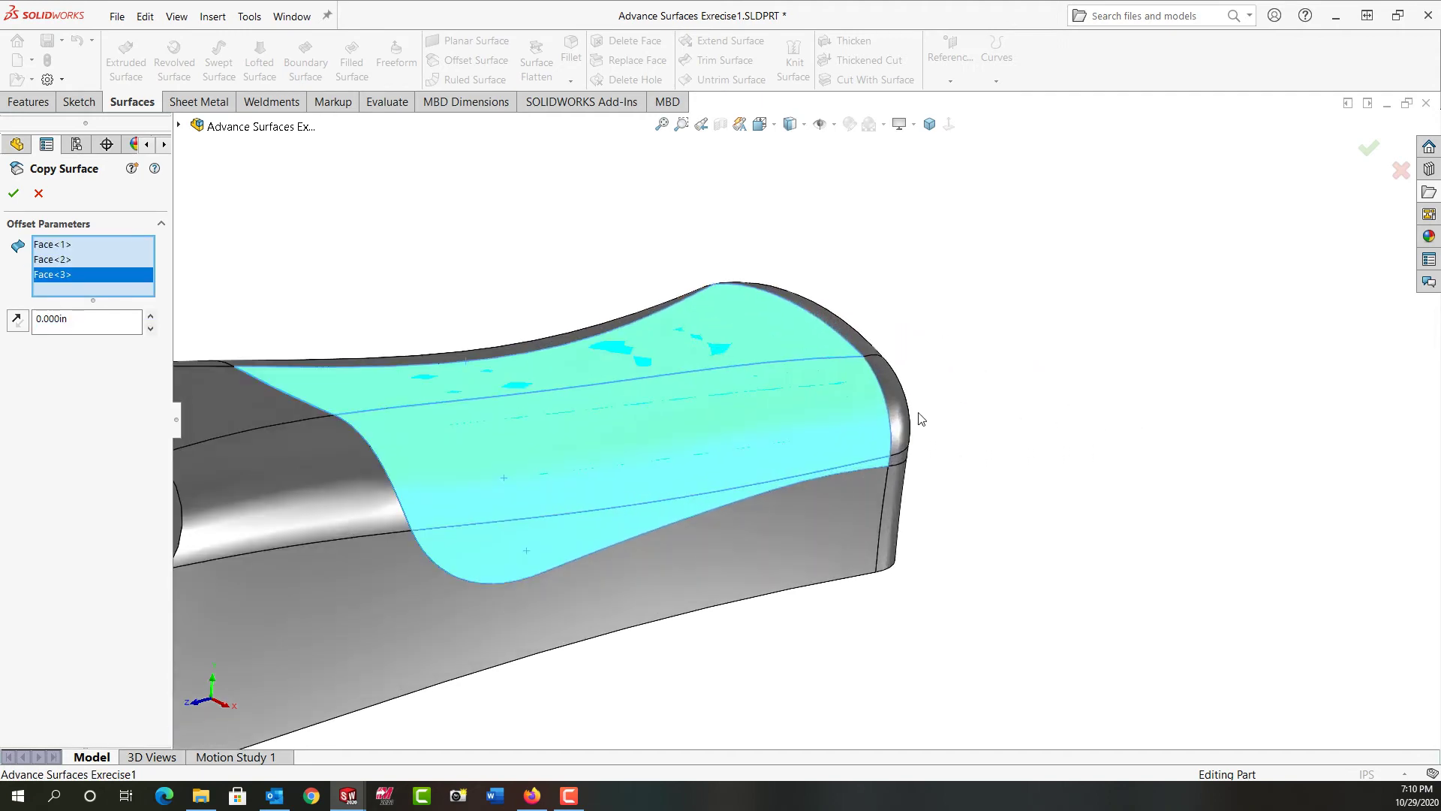
left_click(907, 434)
left_click(914, 468)
- Add the remaining end, corner and opposite side faces inside the narrow-end split to complete the ten-face offset selection
middle_click_drag(999, 434, 1049, 418)
left_click(1129, 471)
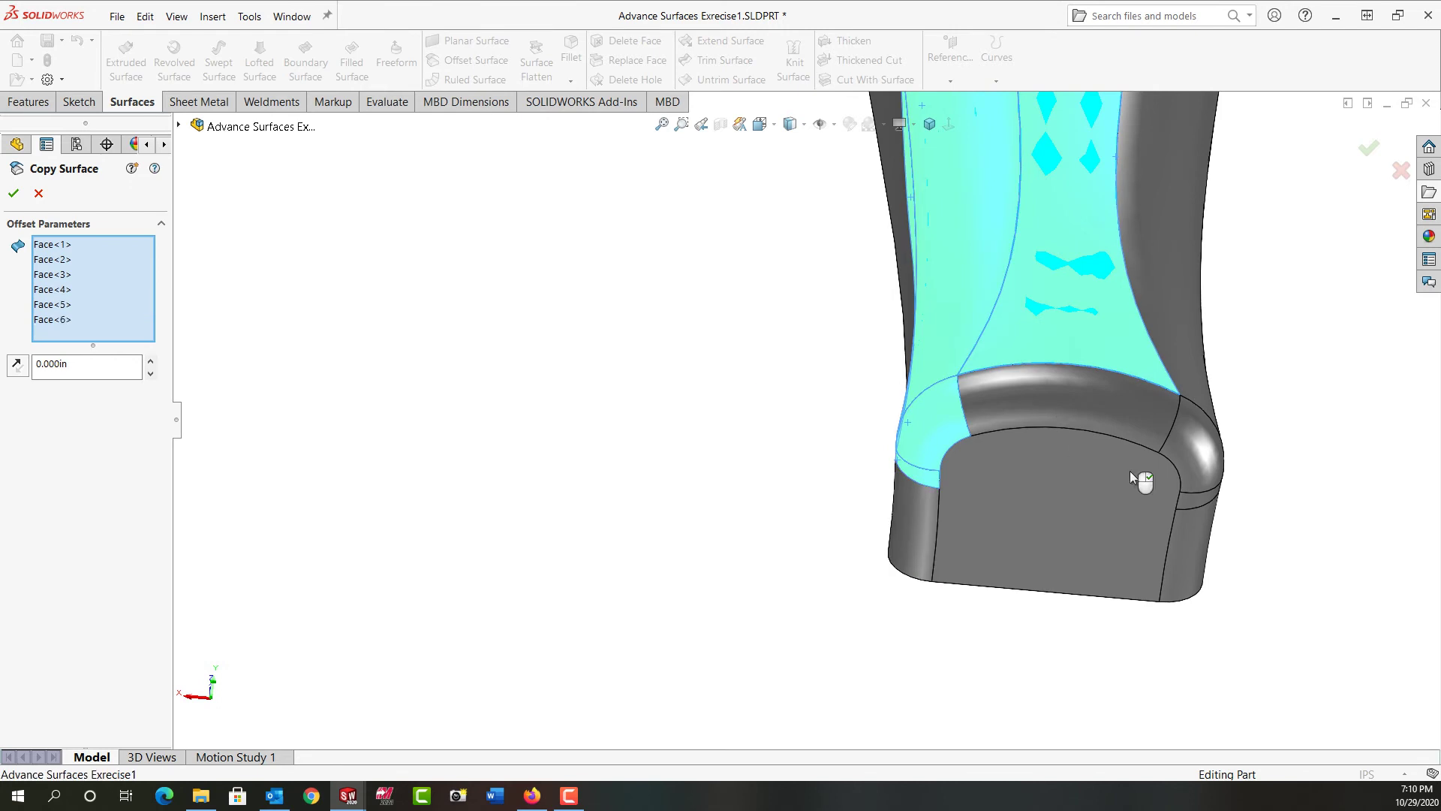
left_click(1204, 469)
left_click(1199, 500)
middle_click_drag(1201, 499, 1279, 508)
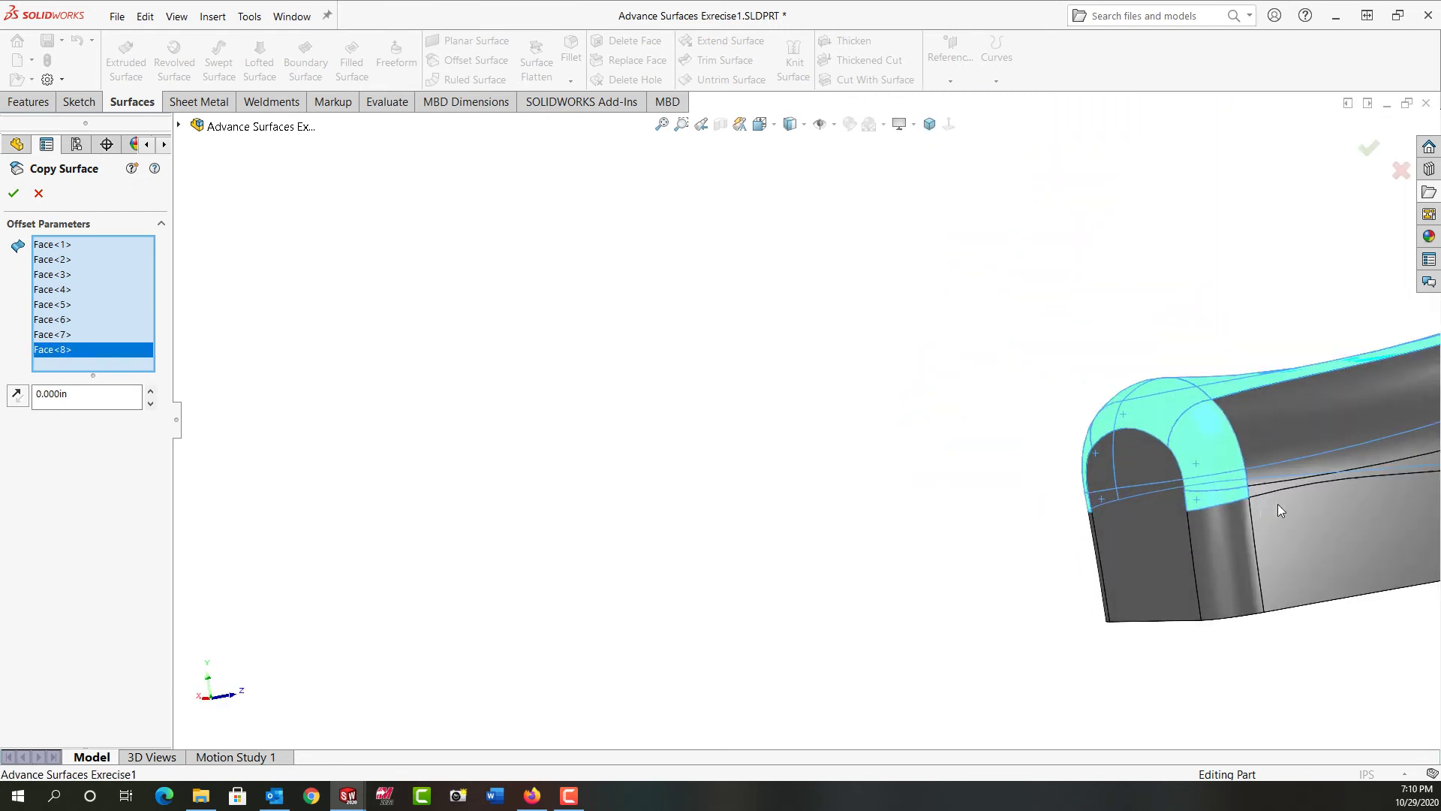
left_click(1265, 493)
left_click(1264, 444)
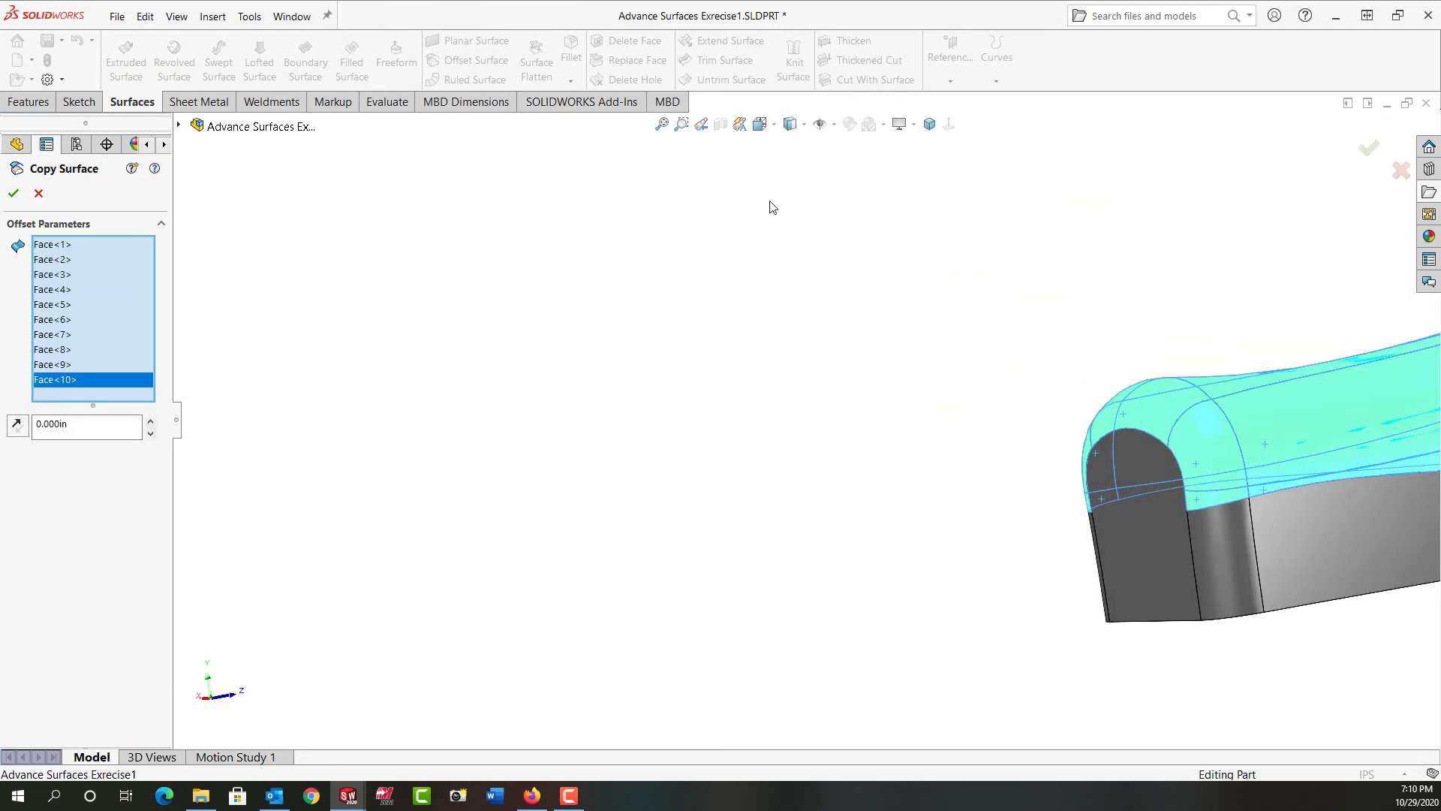
left_click(661, 124)
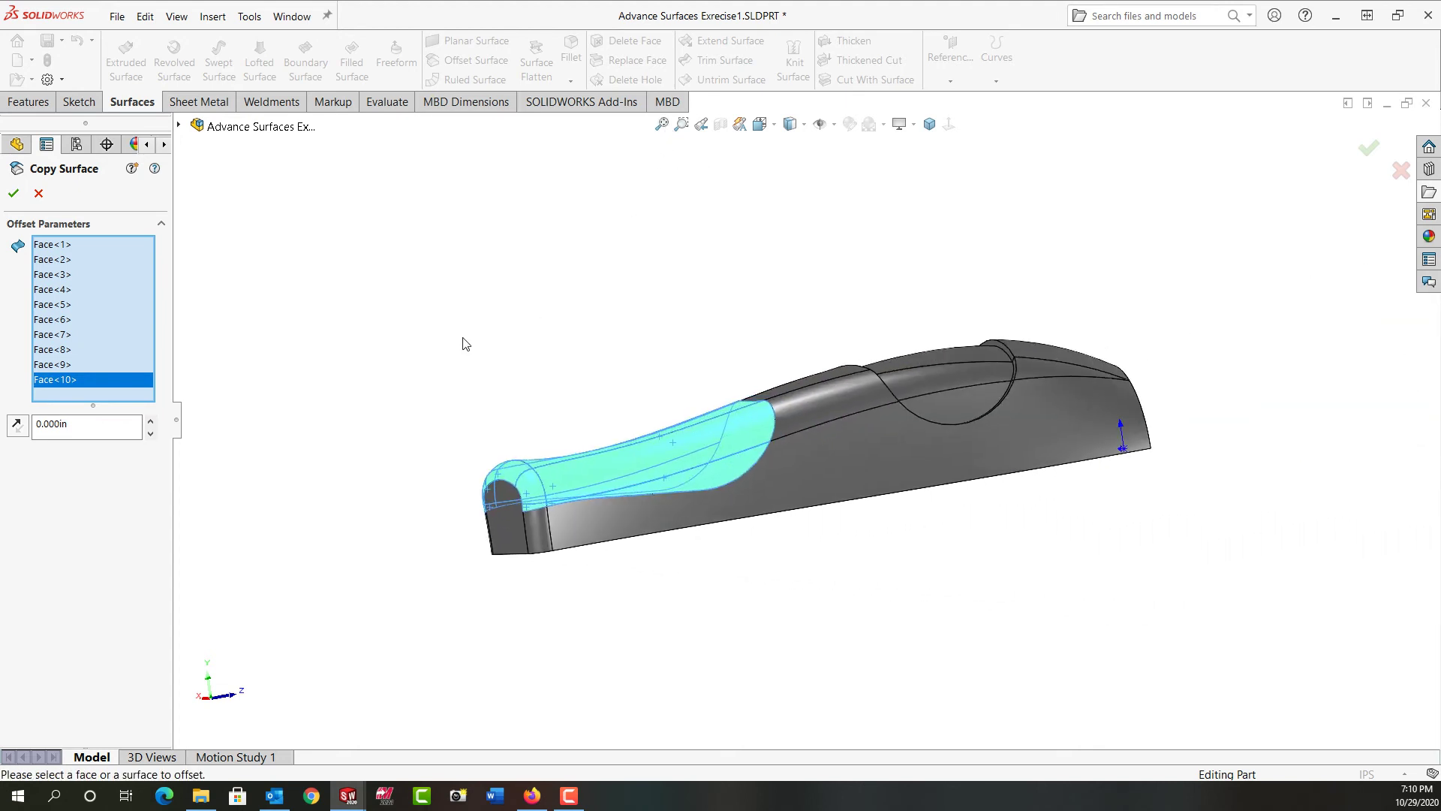
- Offset the ten selected faces by 0.09 in with the direction flipped to the body's inside
middle_click_drag(463, 343, 729, 371)
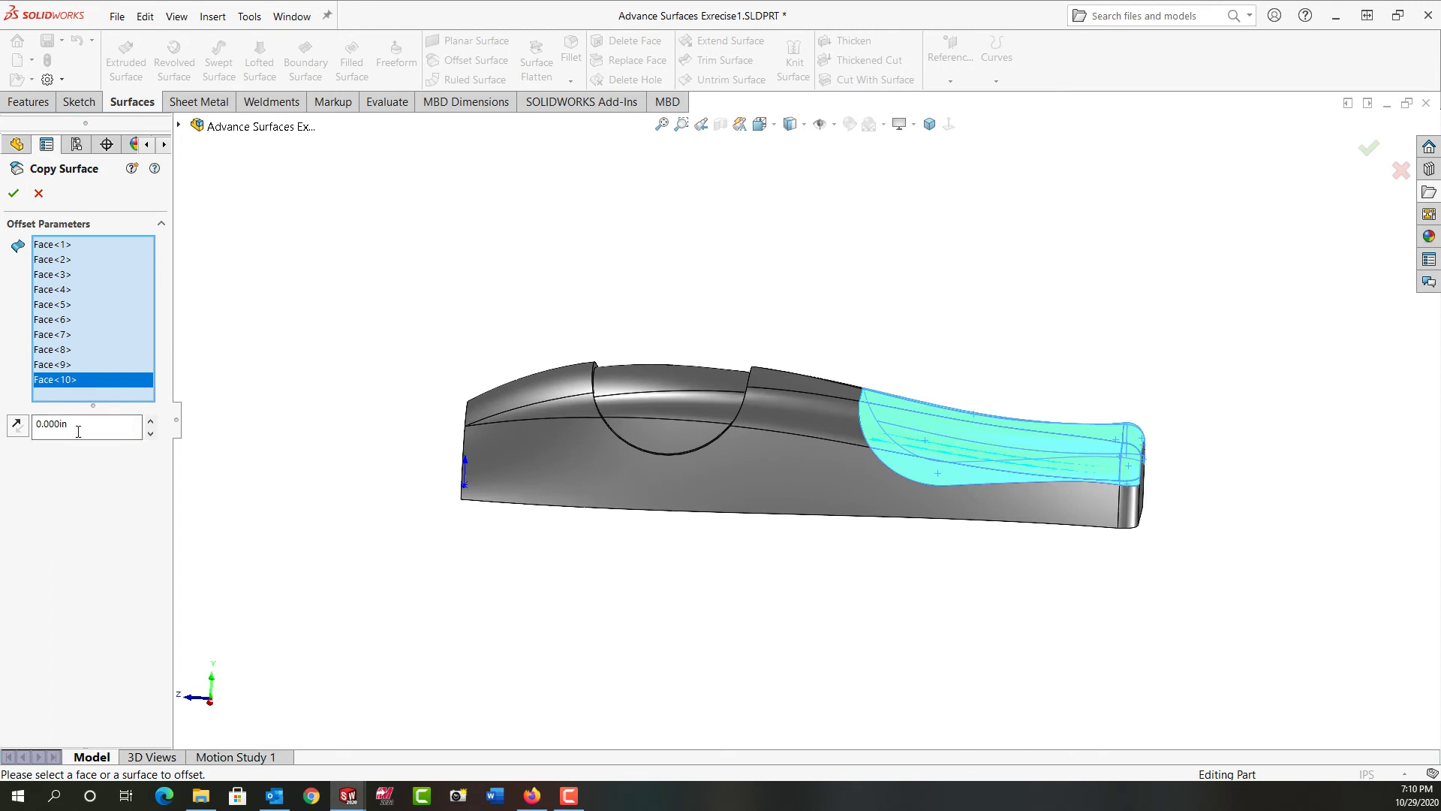
left_click_drag(78, 425, 31, 425)
type(".09")
key("Return")
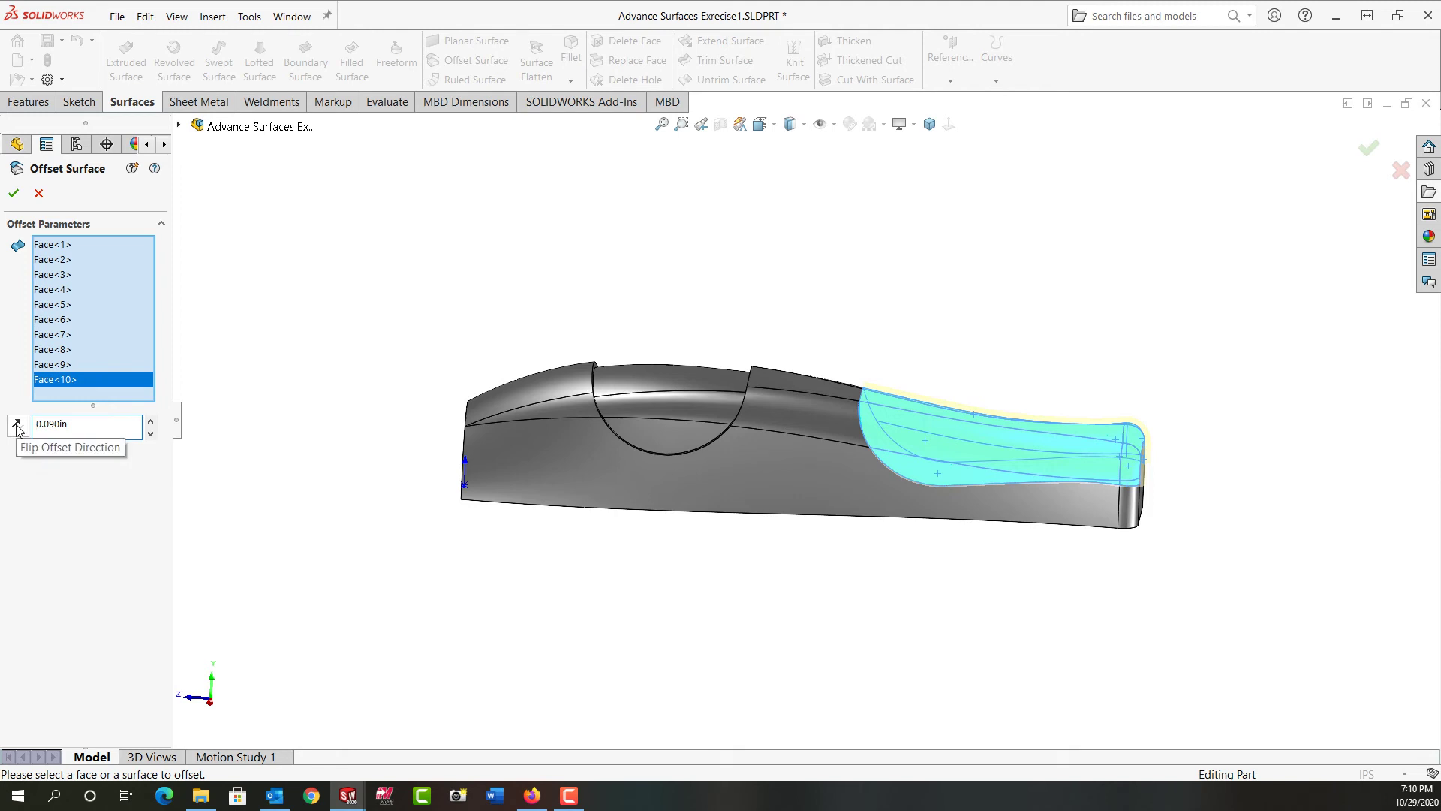
left_click(16, 424)
left_click(14, 193)
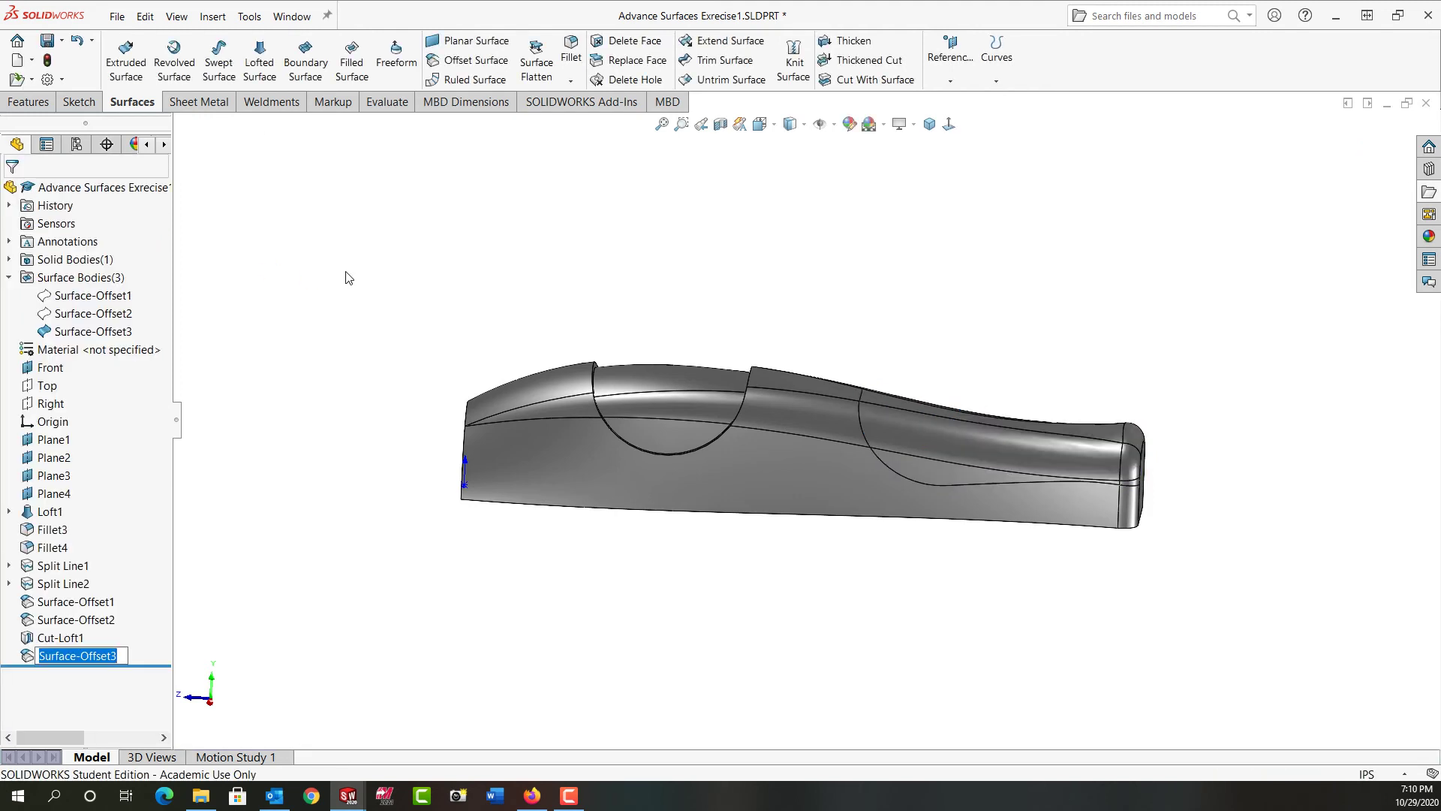
left_click(273, 453)
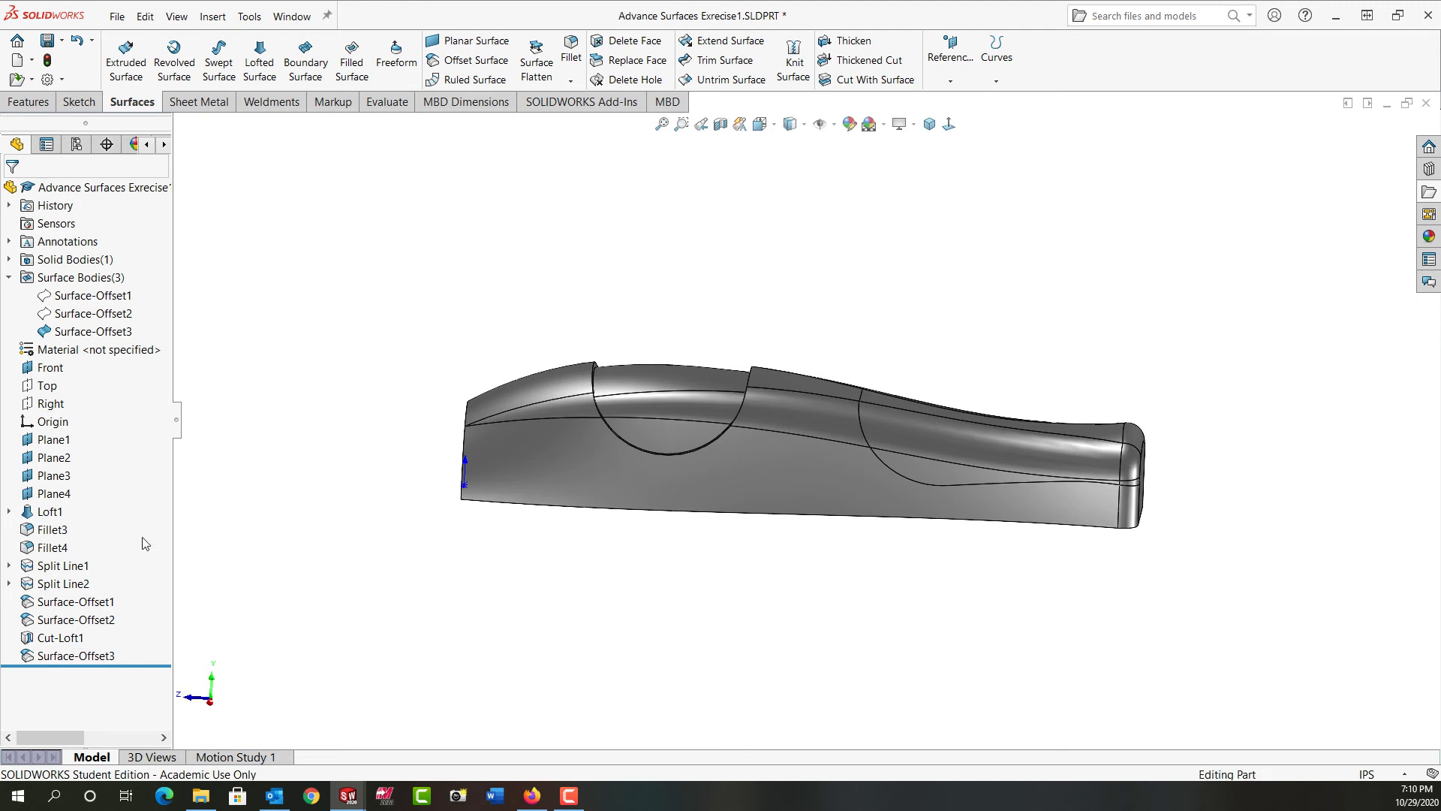
- Set up a Thickened Cut from the narrow-end offset surface with a thickness of 0.125 in
left_click(75, 655)
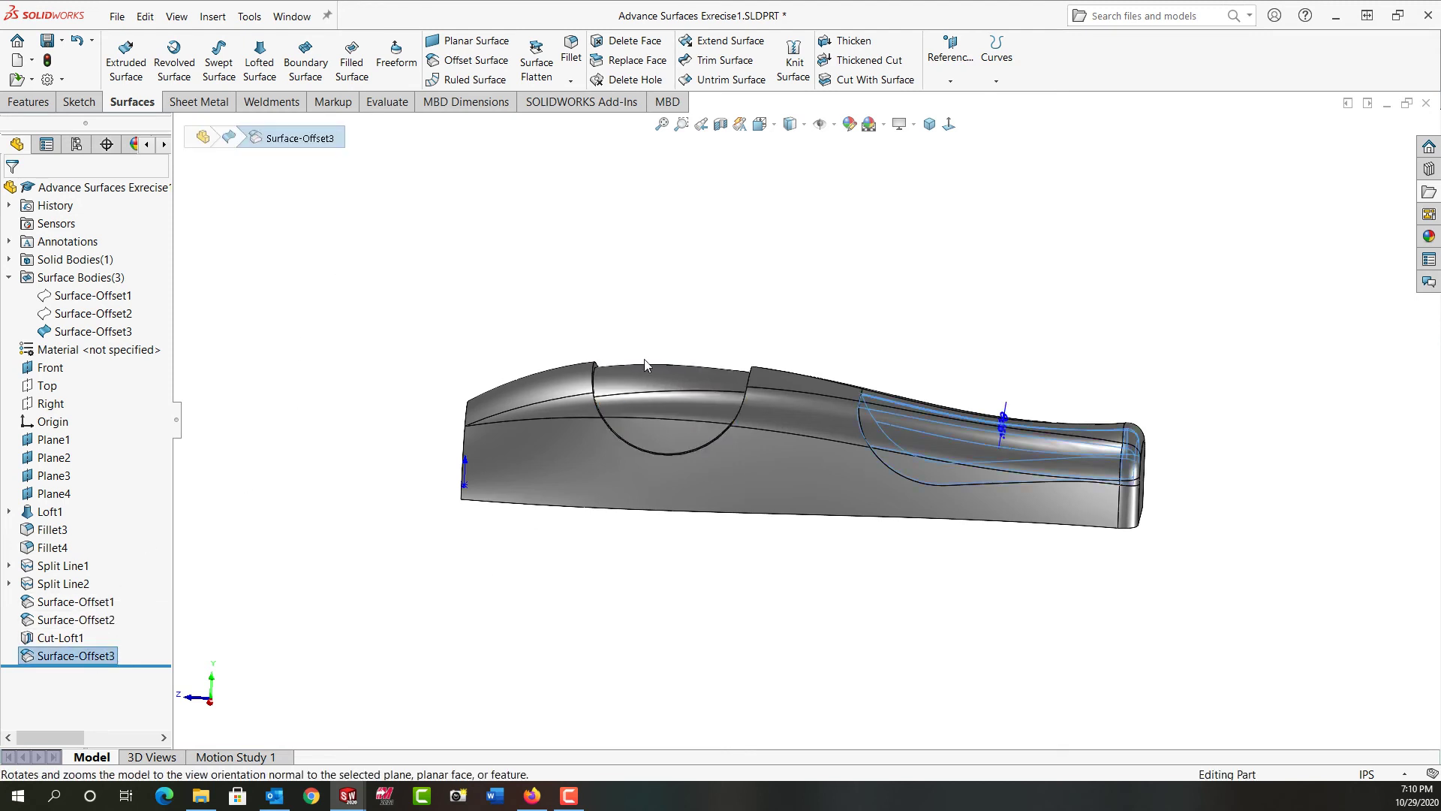
left_click(860, 62)
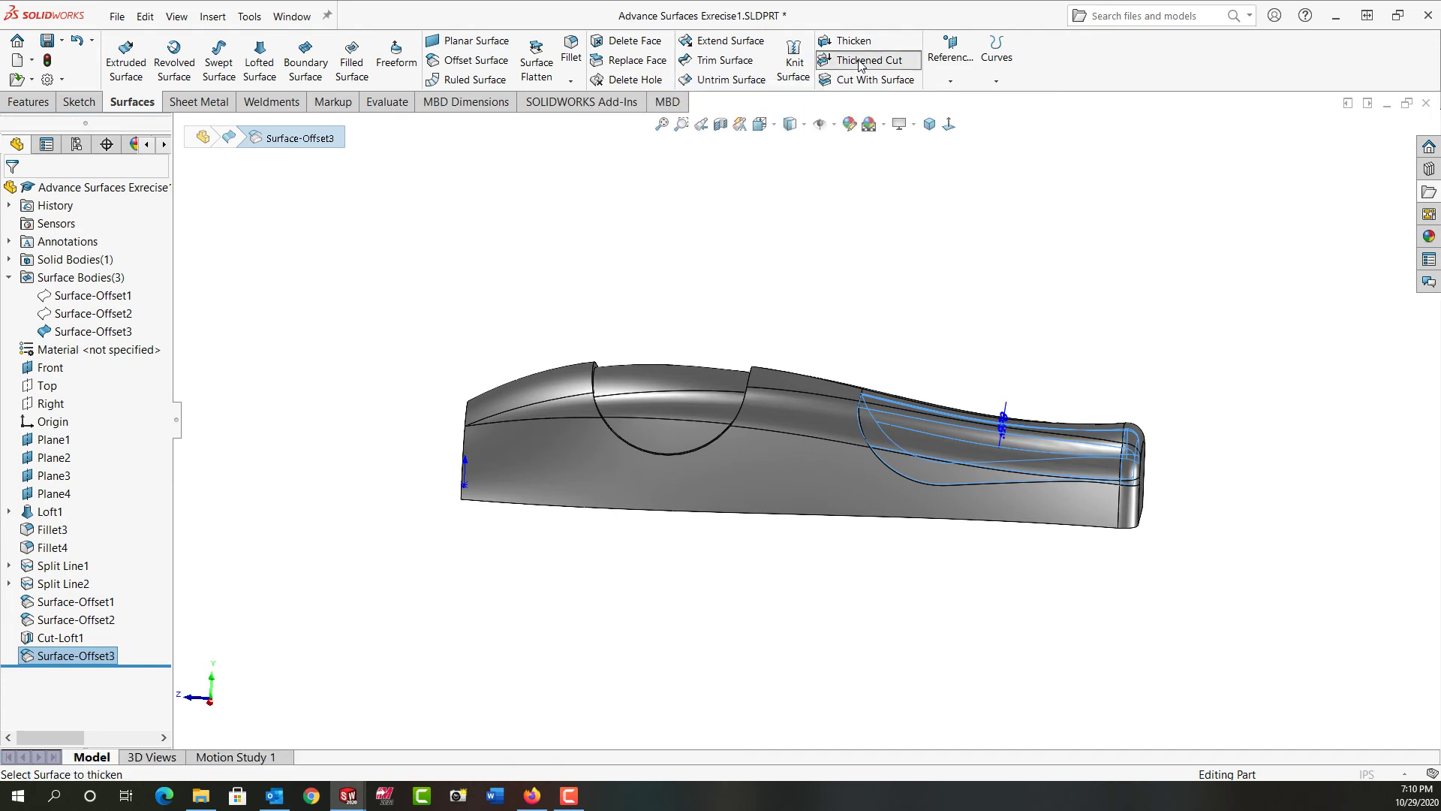
middle_click_drag(745, 258, 489, 328)
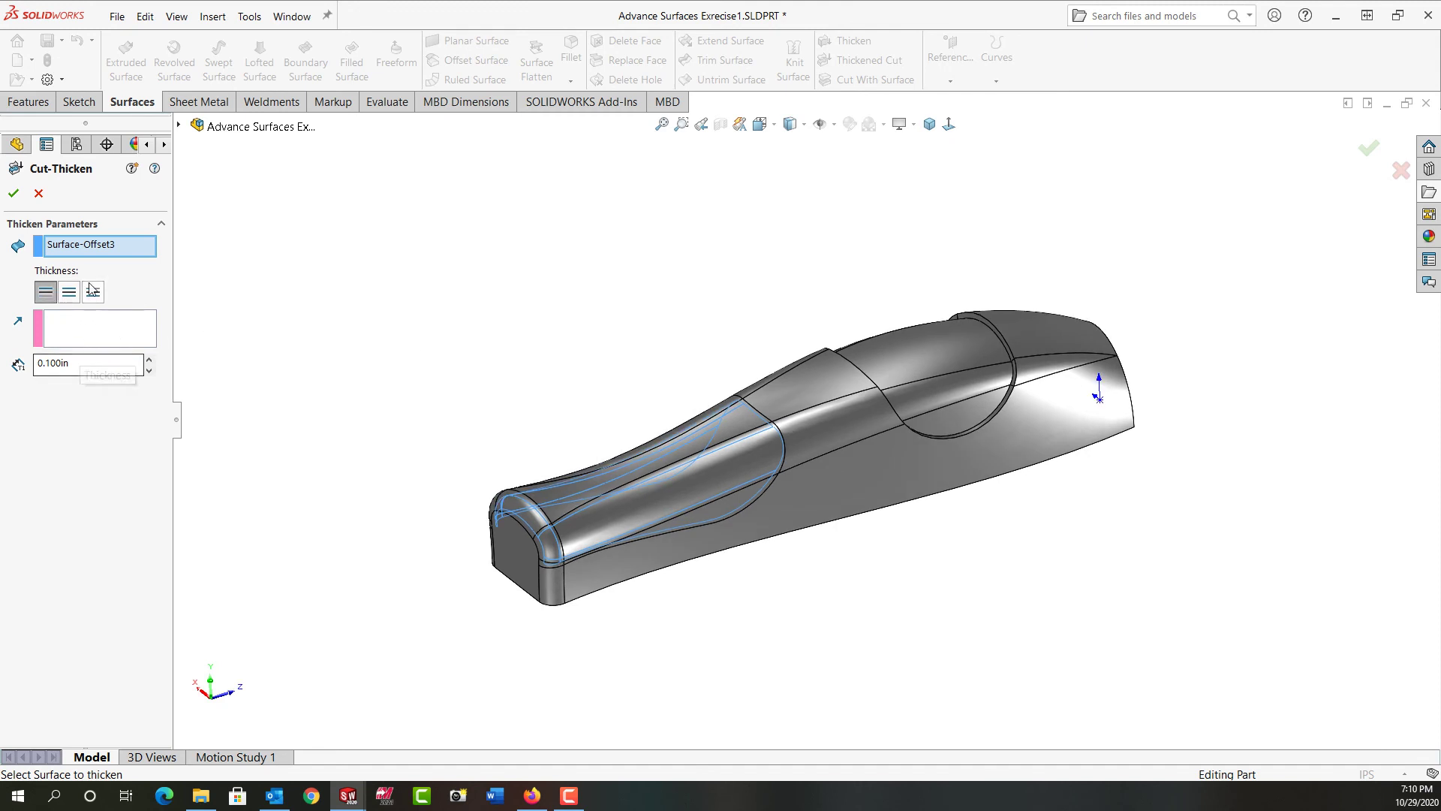
double_click(81, 364)
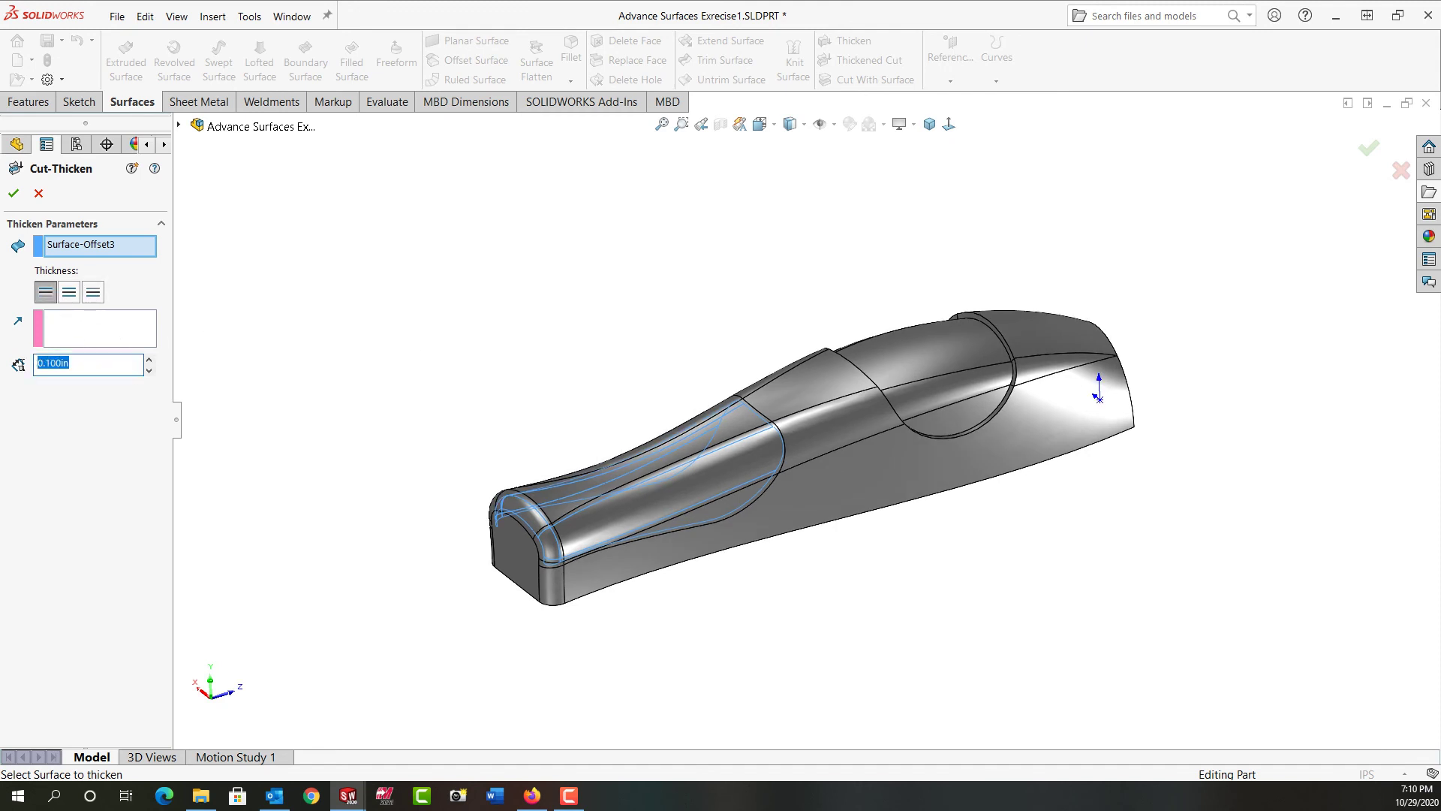
type(".125")
key("Return")
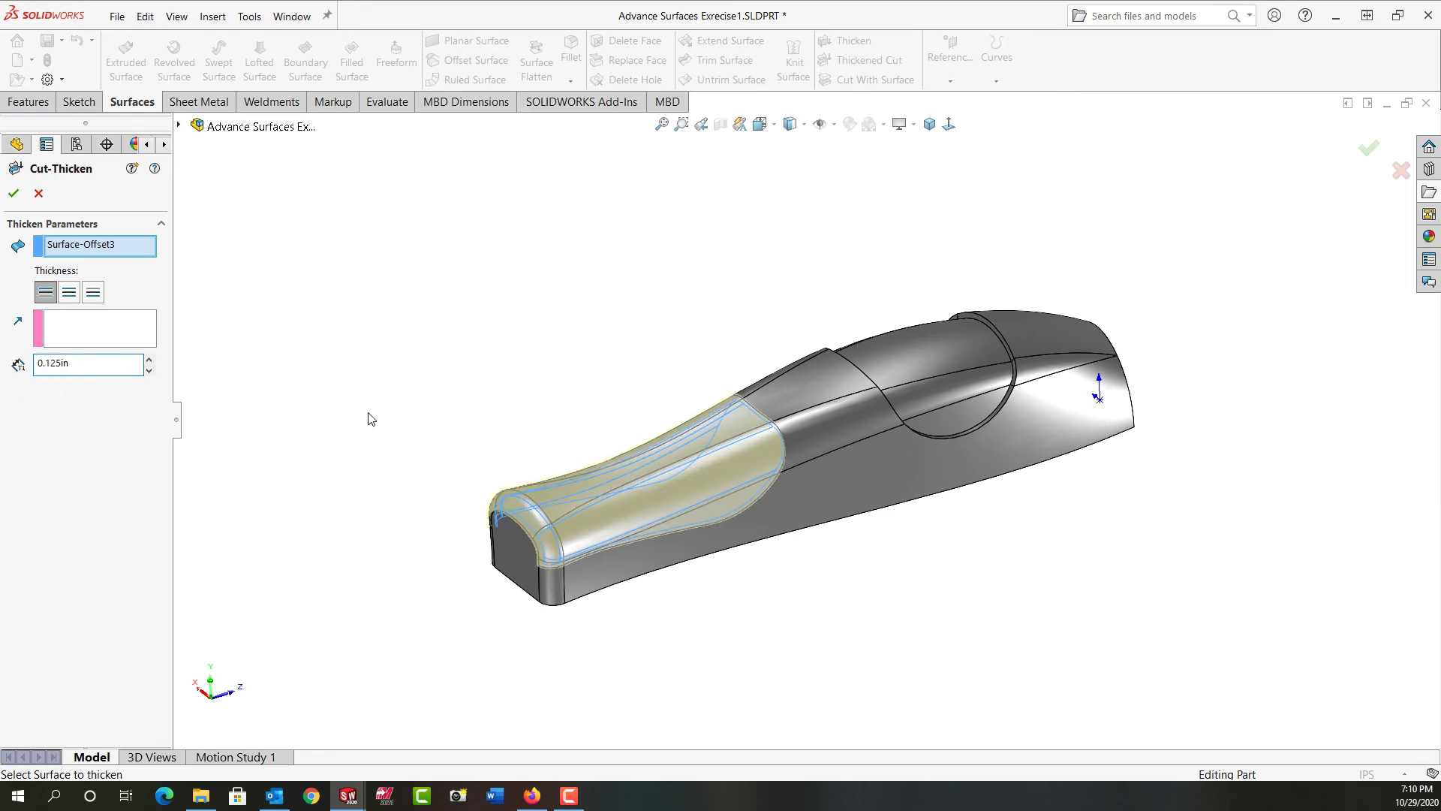
scroll(680, 539, "down", 5)
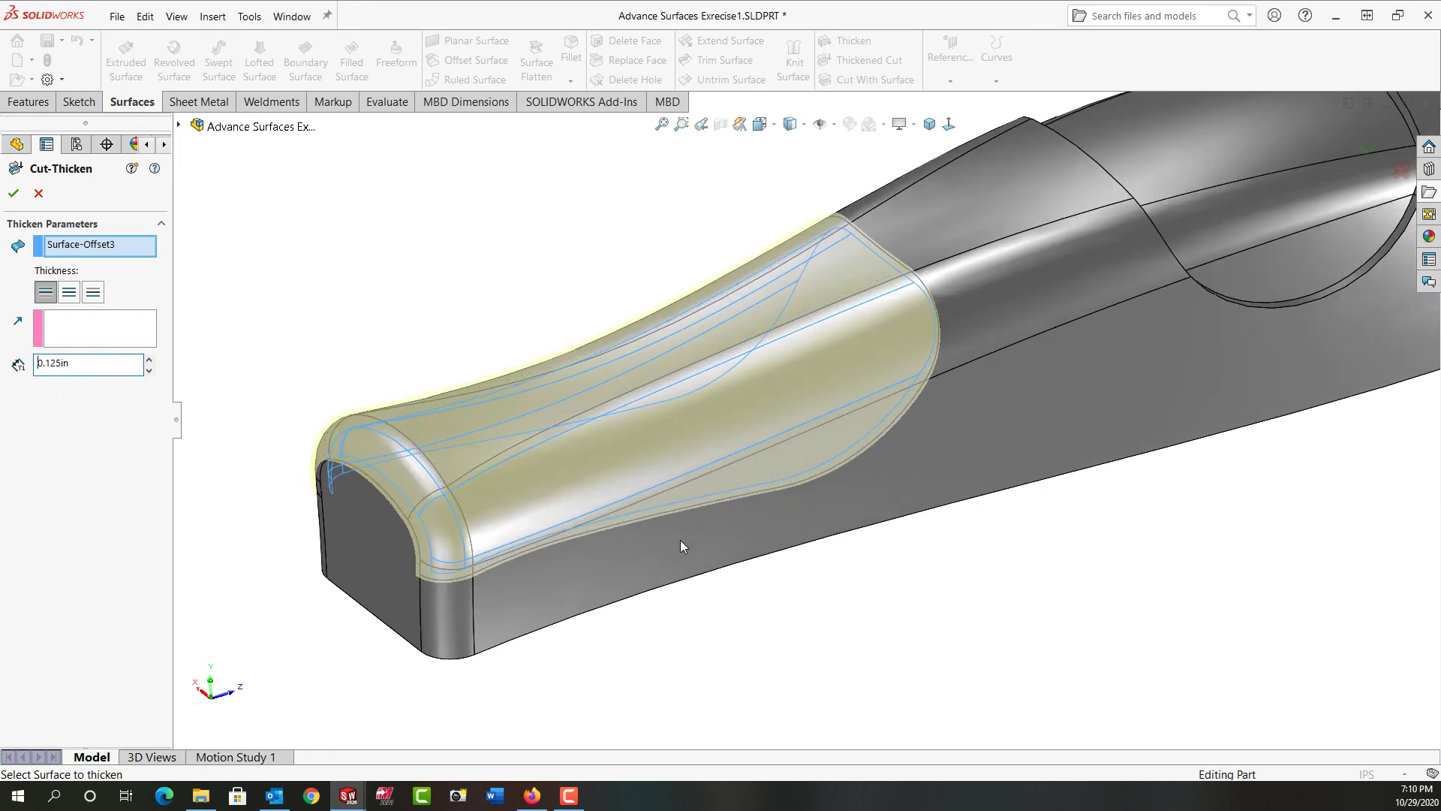
middle_click_drag(661, 493, 653, 461)
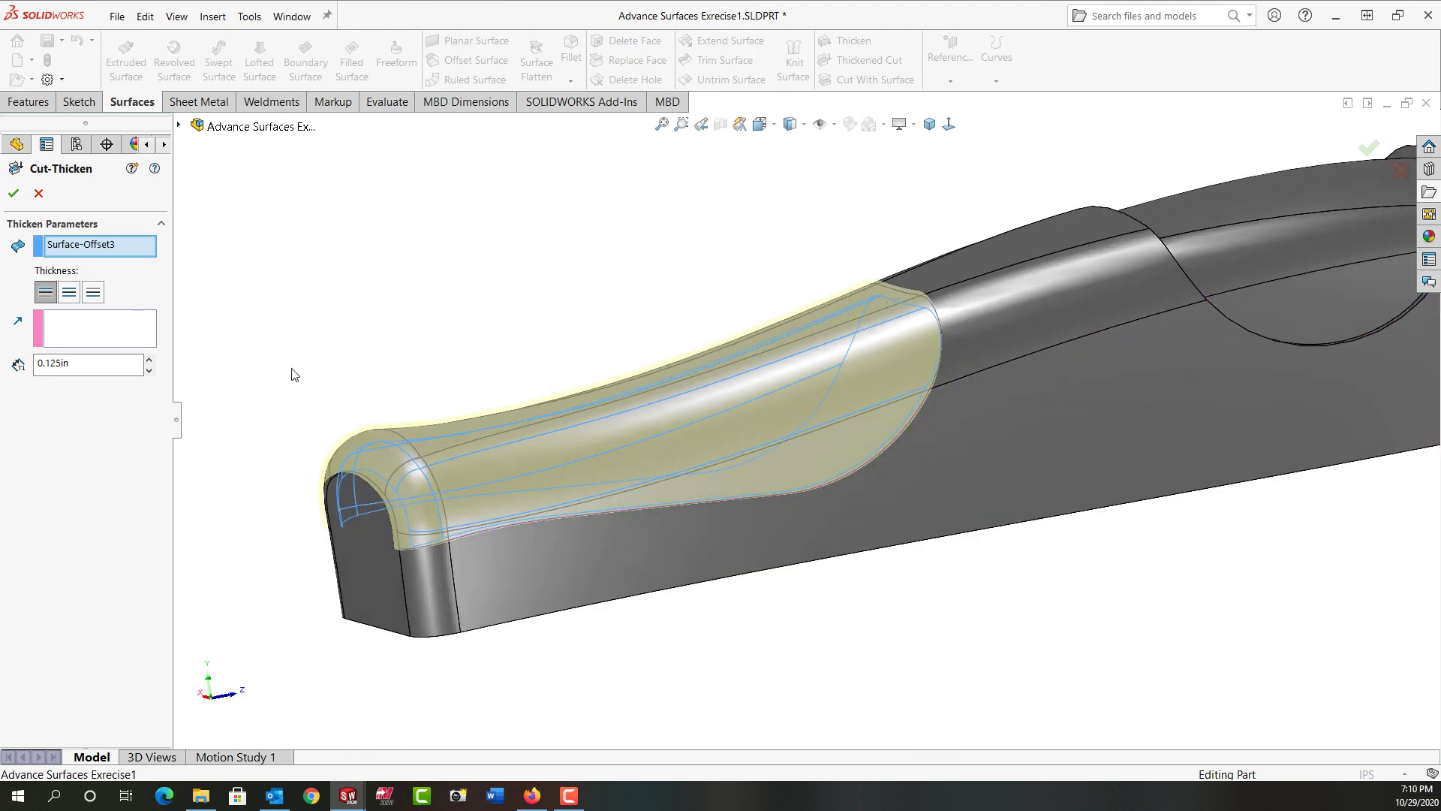
- Compare the thickness side options, choose the first side so the cut goes outward, and complete the thickened cut in isometric view
left_click(93, 295)
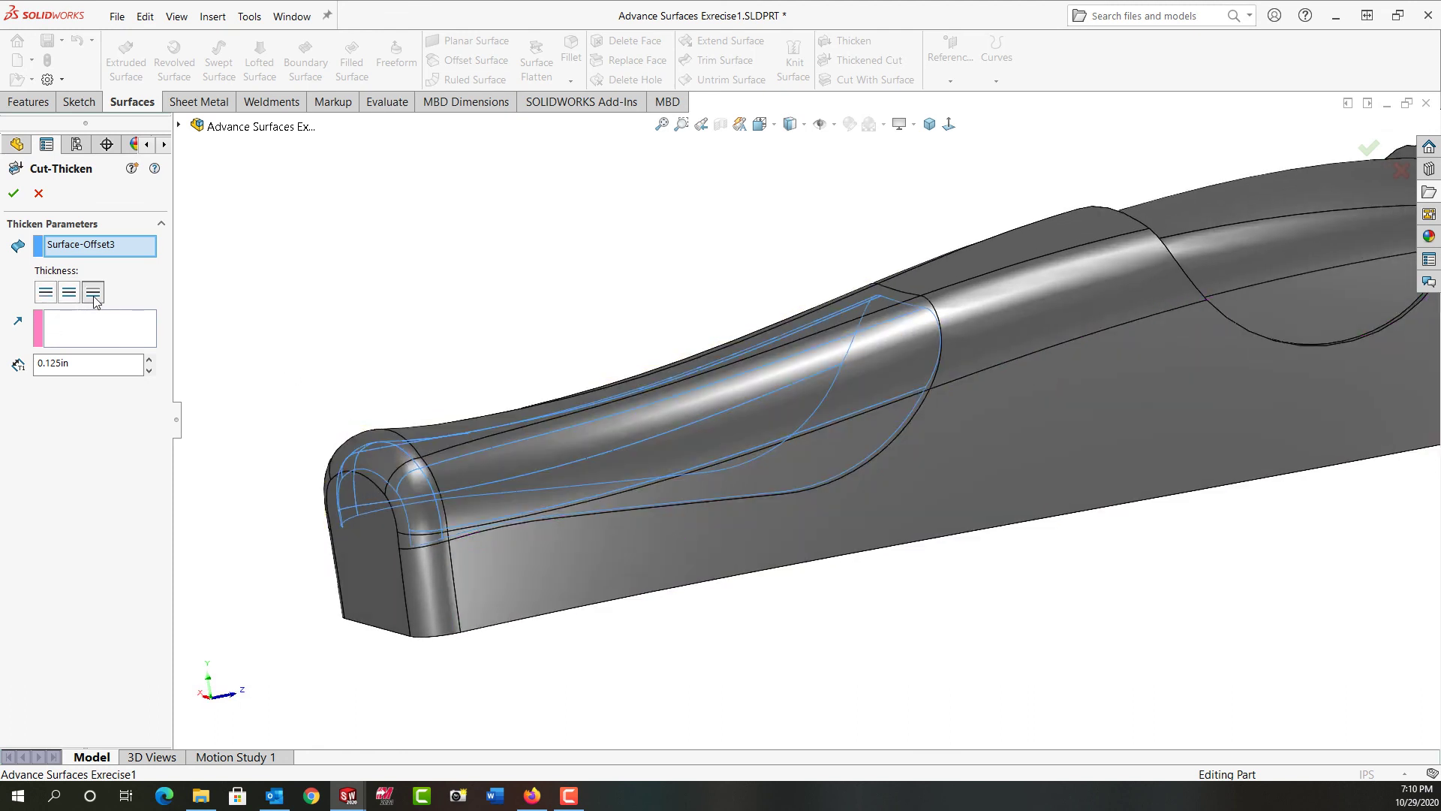
left_click(72, 293)
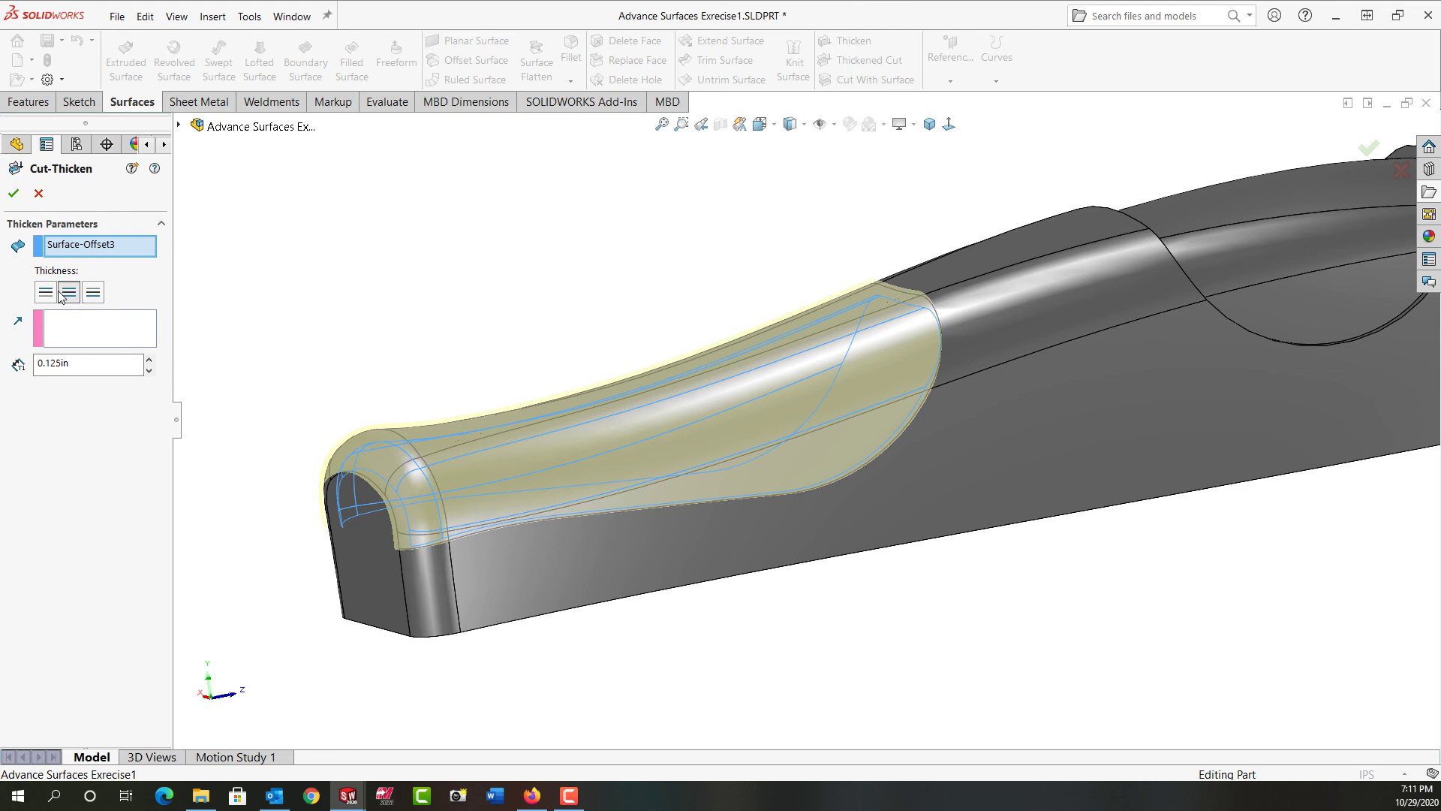
left_click(46, 293)
left_click(15, 195)
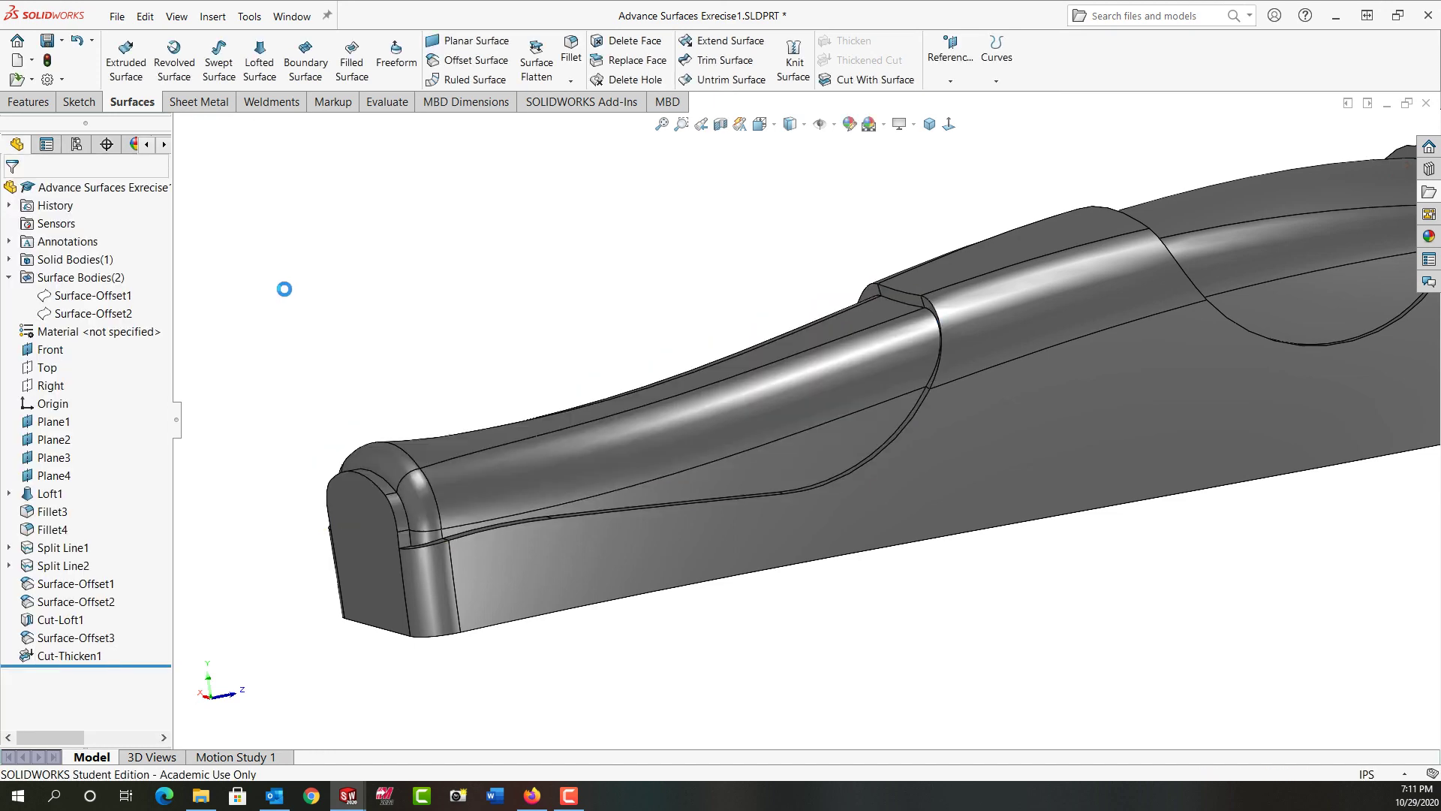
middle_click_drag(280, 283, 347, 295)
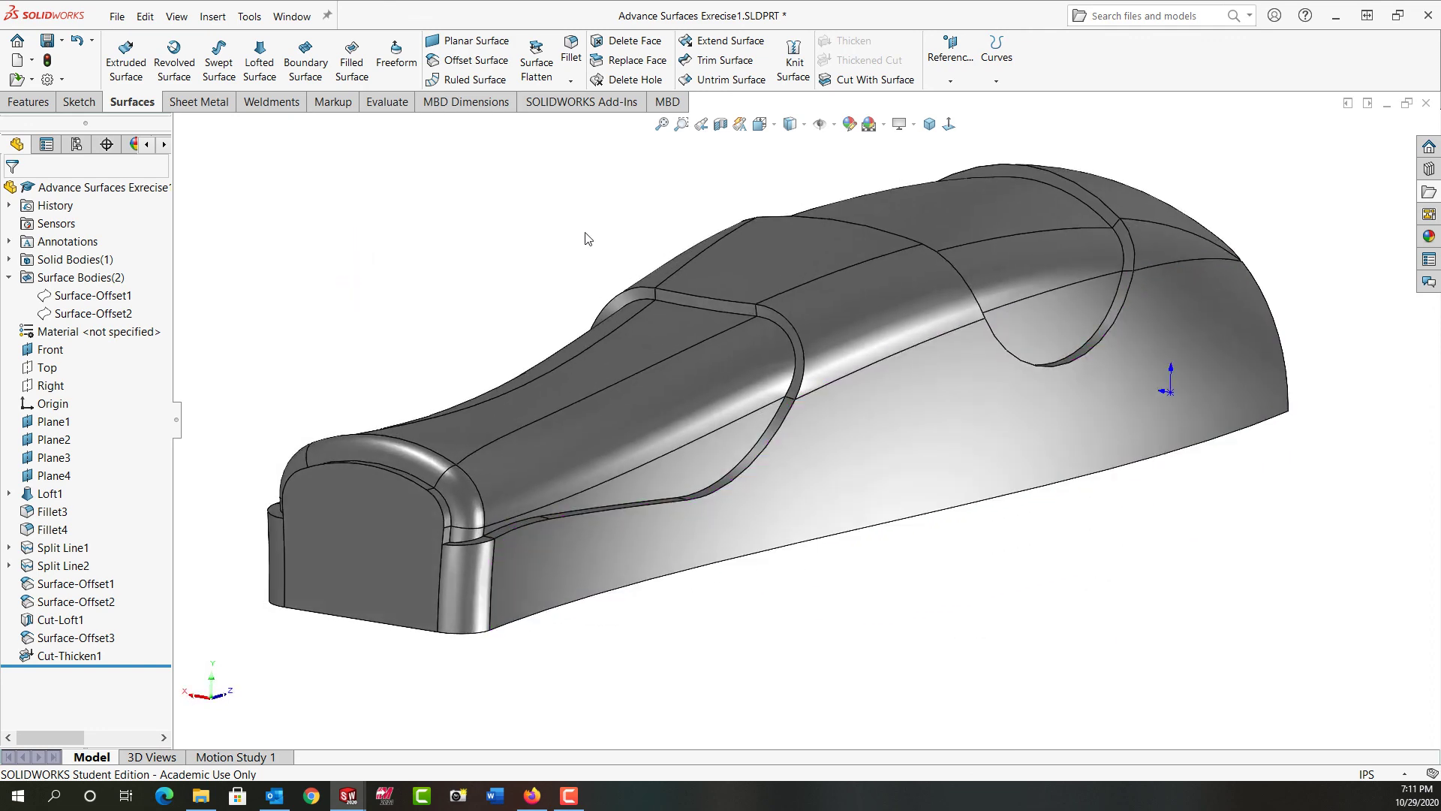
left_click(929, 124)
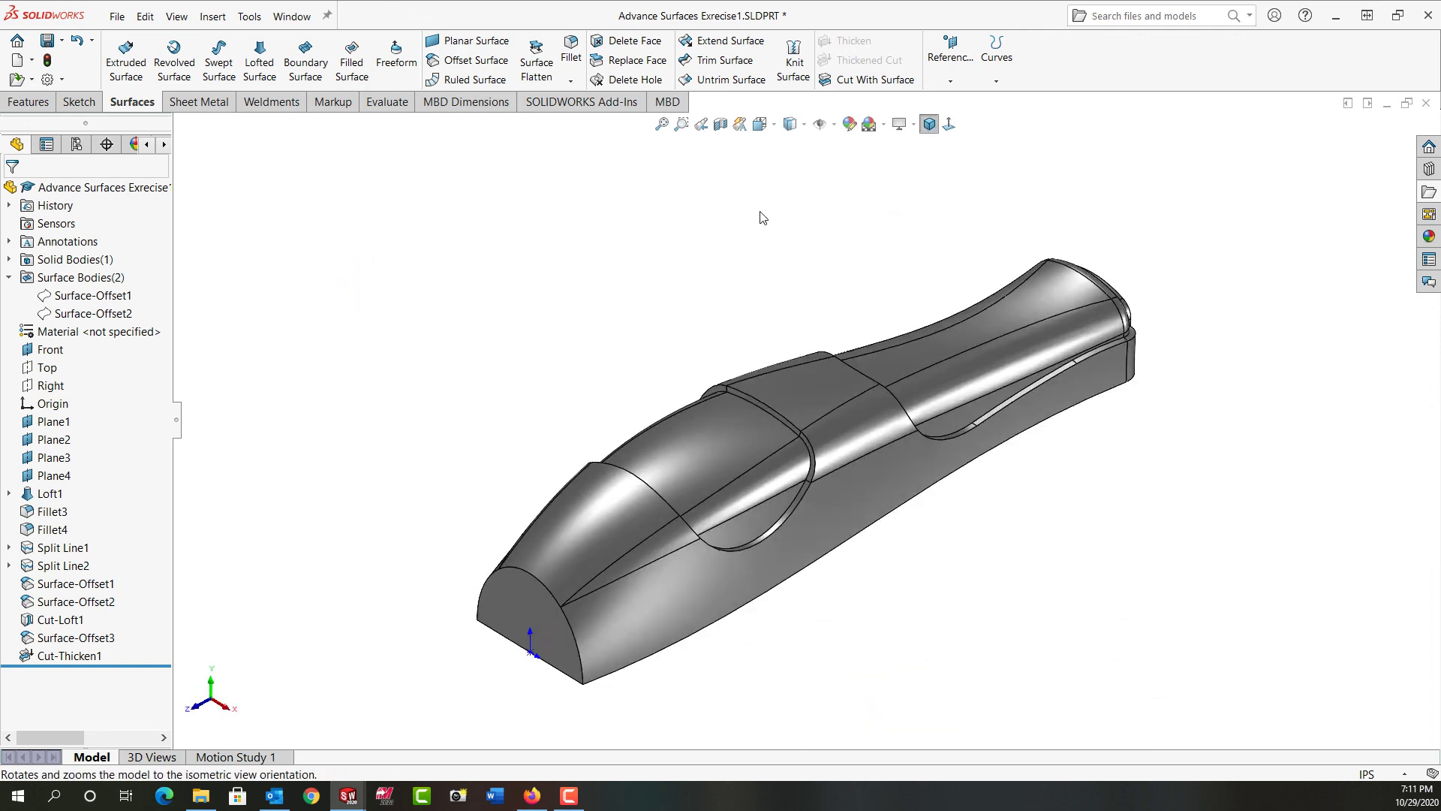